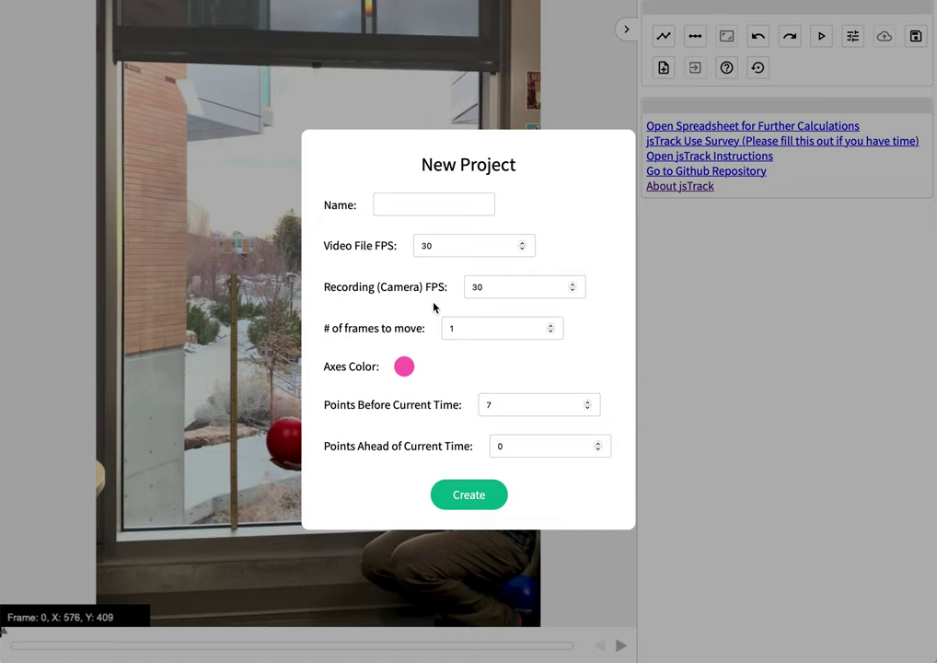
Create a new project named "freefall video" with the default frame rate and point settings.
{"action": "left_click", "coordinate": [414, 201]}
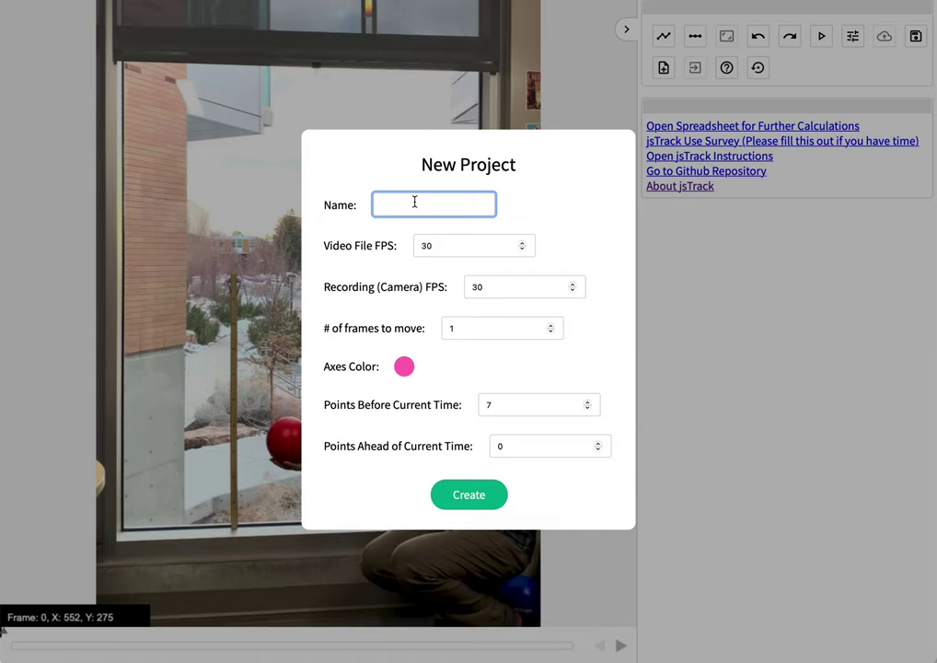
{"action": "type", "text": "freefall video"}
{"action": "left_click", "coordinate": [464, 496]}
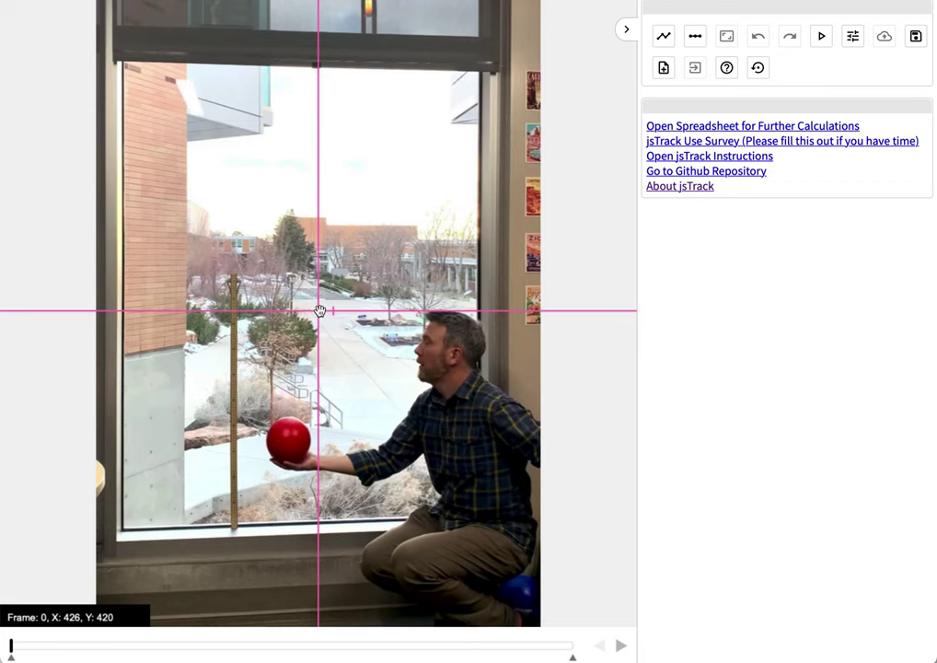
Move the axes origin onto the red ball and advance the video to frame 37.
{"action": "left_click_drag", "start_coordinate": [320, 311], "coordinate": [289, 439]}
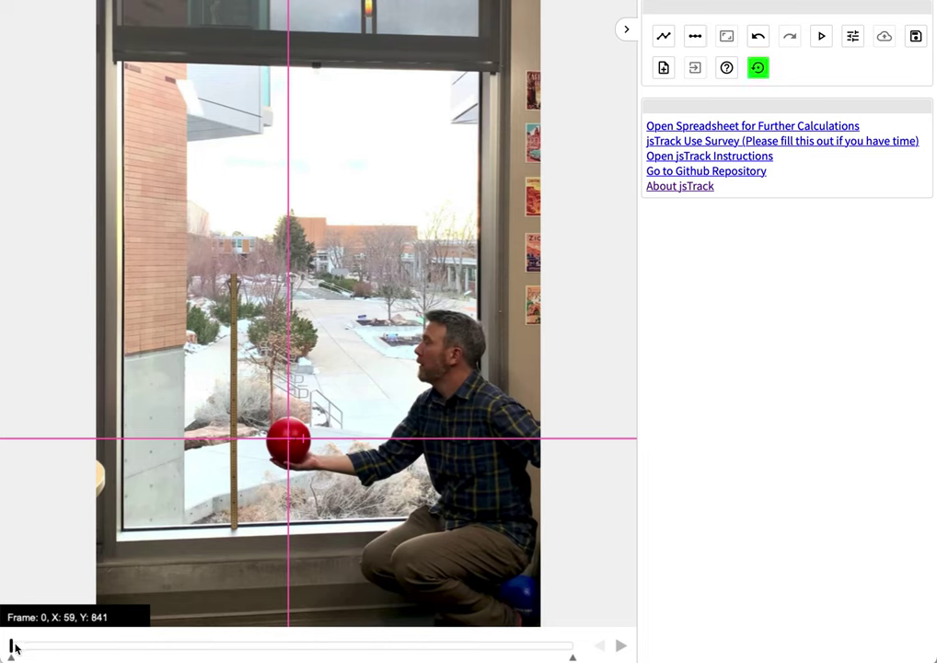
{"action": "left_click_drag", "start_coordinate": [12, 649], "coordinate": [228, 651]}
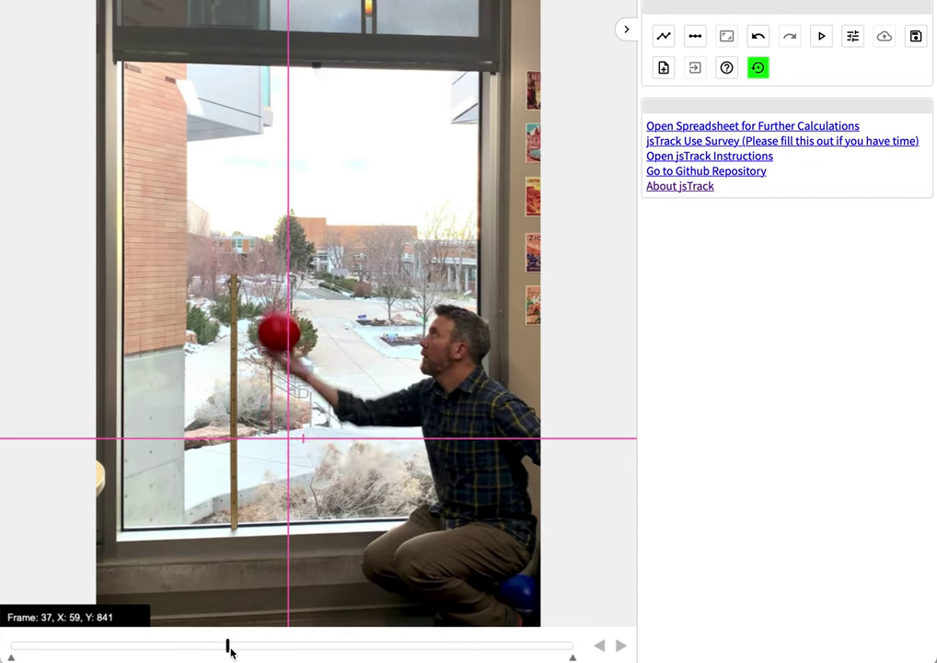
Create a new scale with cyan as its color.
{"action": "left_click", "coordinate": [695, 38]}
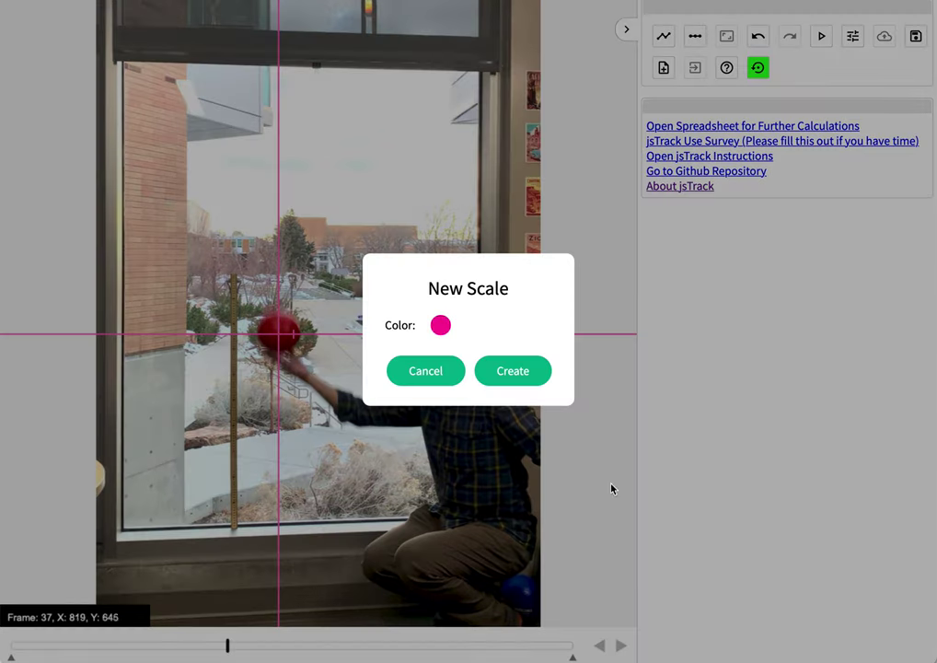
{"action": "left_click", "coordinate": [441, 327]}
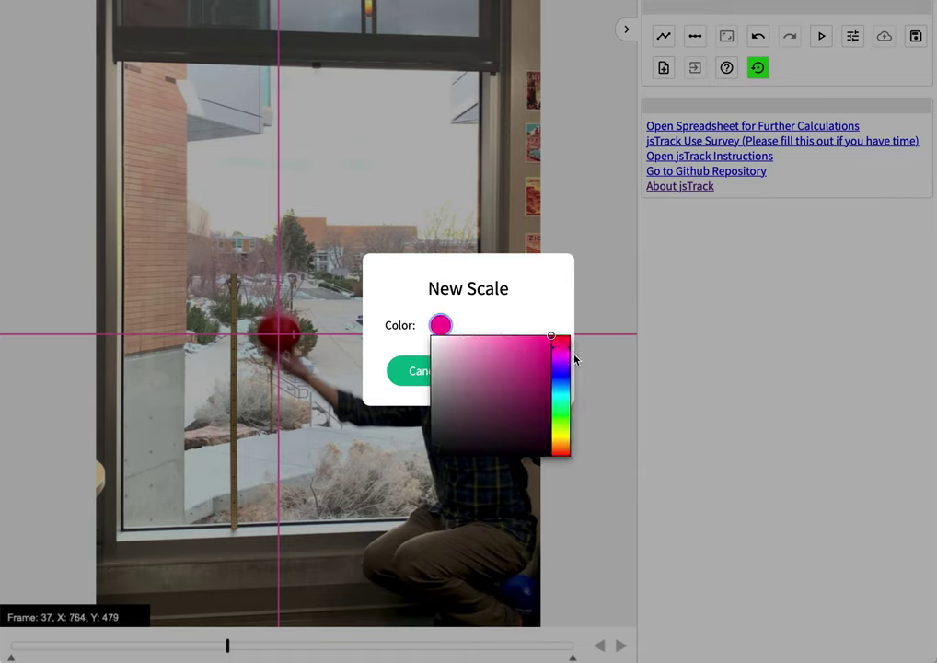
{"action": "left_click", "coordinate": [559, 397]}
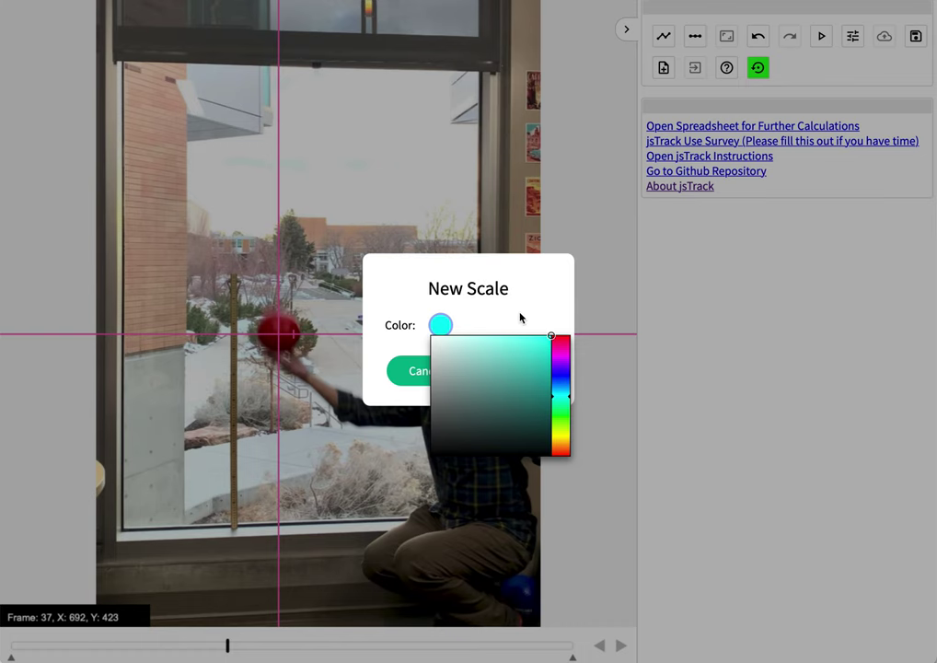
{"action": "left_click", "coordinate": [520, 318]}
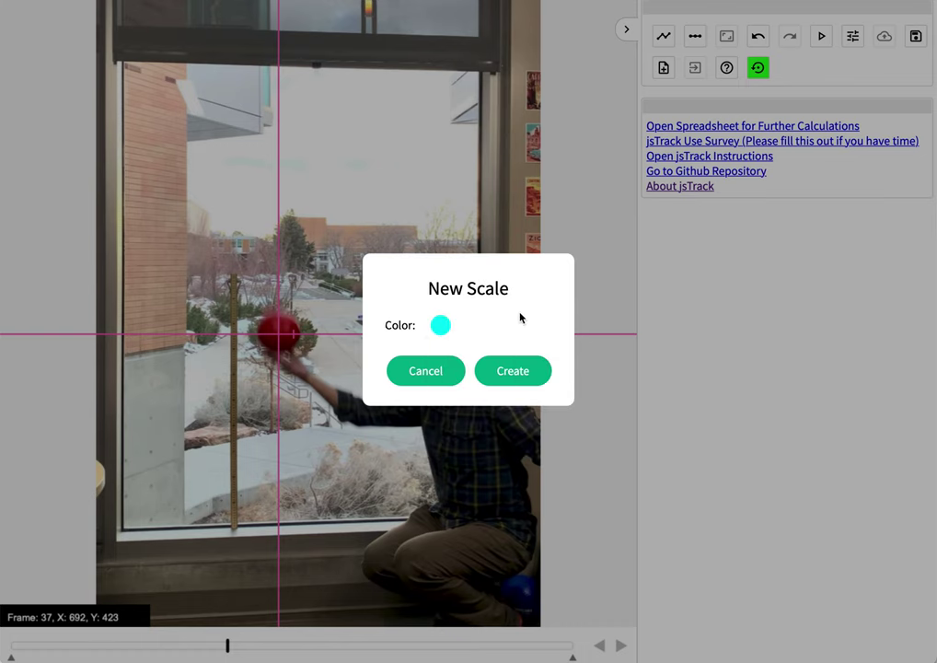
{"action": "left_click", "coordinate": [514, 373]}
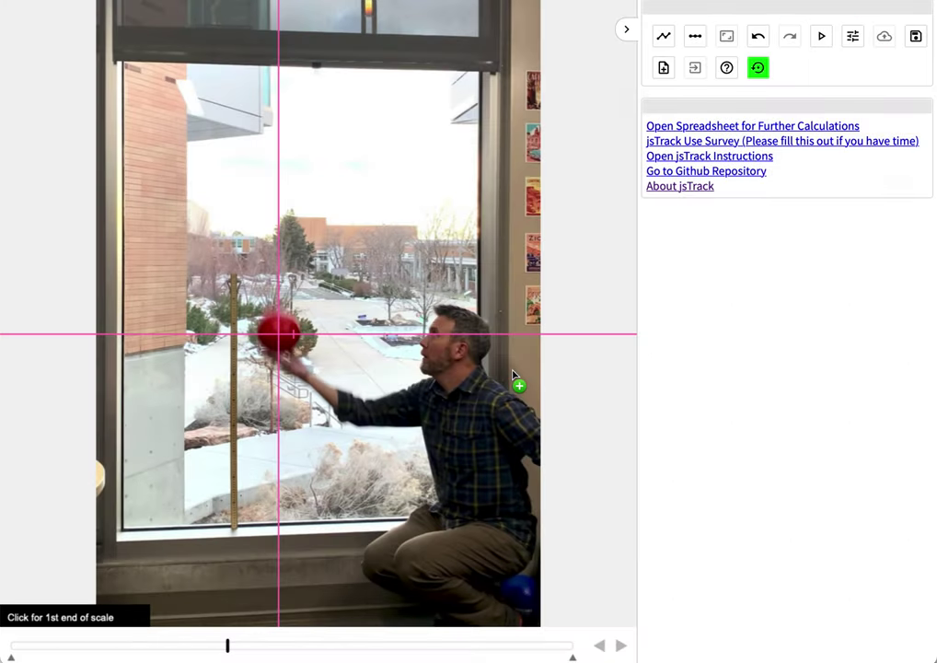
Span the scale along the full meter stick as 1 m and fine-tune the axes origin on the ball's center.
{"action": "left_click", "coordinate": [235, 281]}
{"action": "left_click_drag", "start_coordinate": [236, 281], "coordinate": [236, 379]}
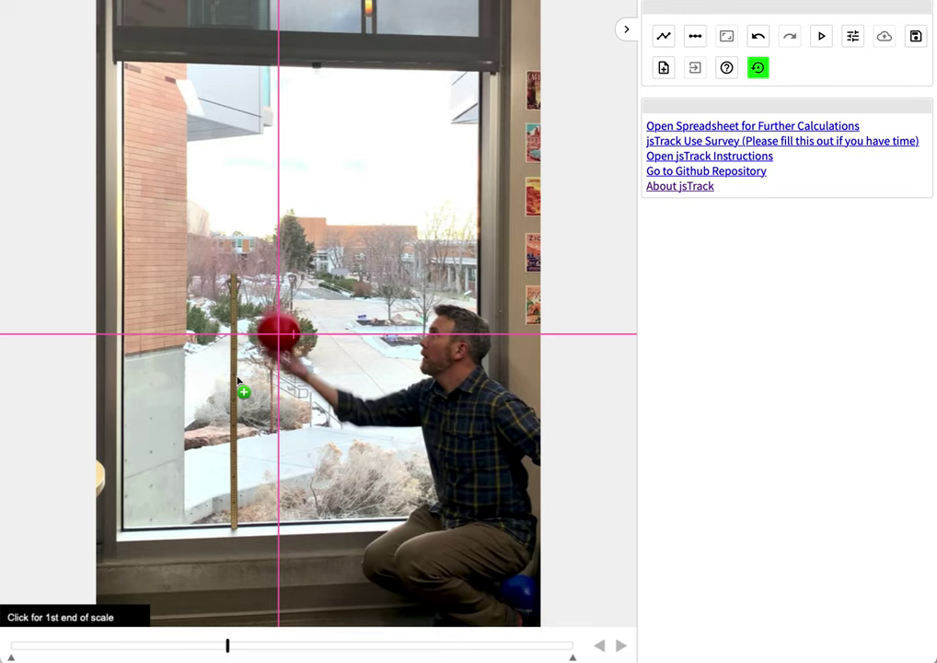
{"action": "left_click", "coordinate": [236, 279]}
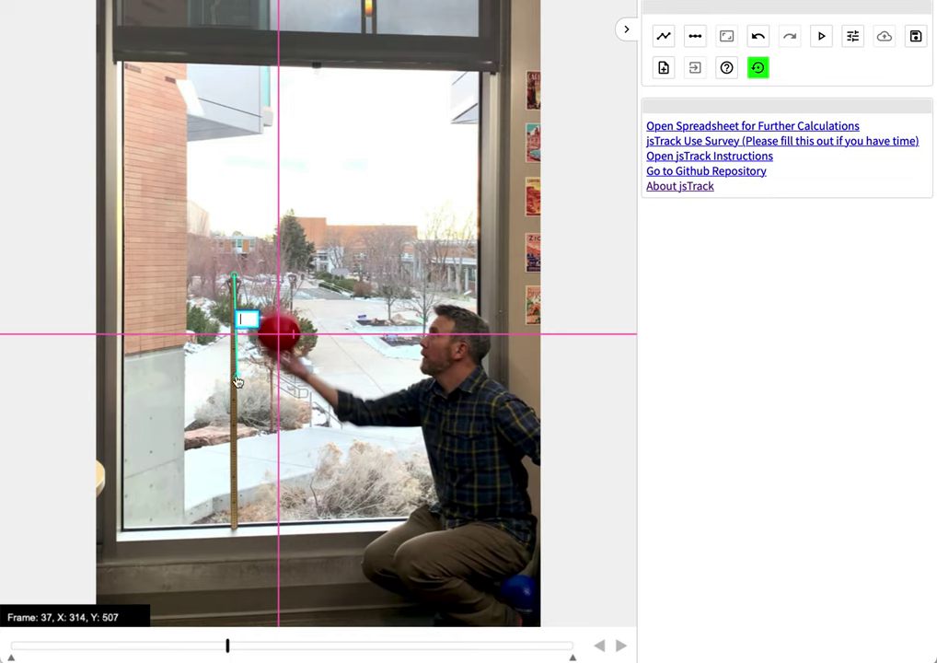
{"action": "left_click_drag", "start_coordinate": [236, 380], "coordinate": [237, 533]}
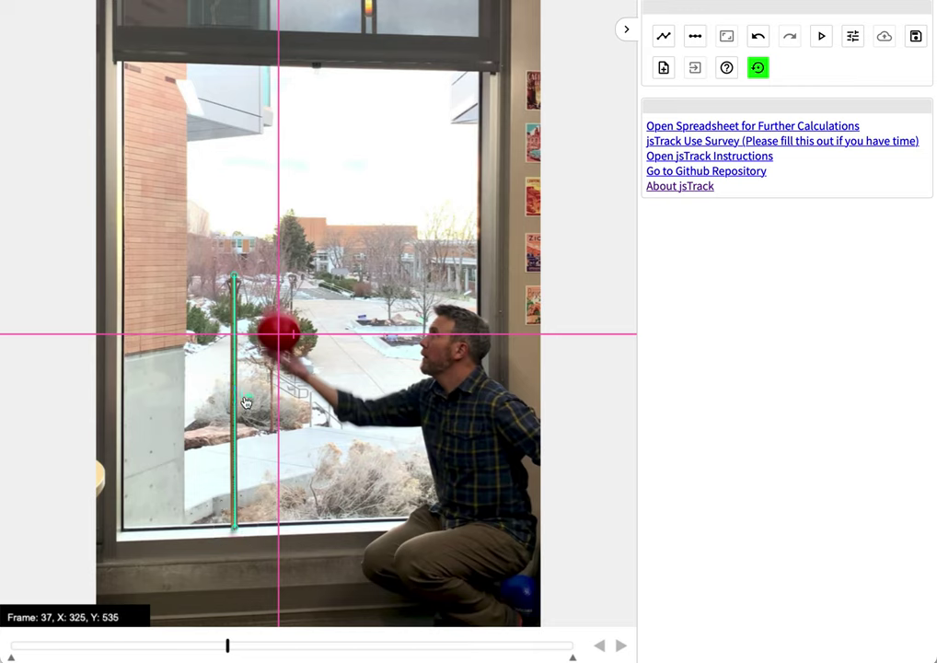
{"action": "mouse_move", "coordinate": [245, 396]}
{"action": "mouse_move", "coordinate": [279, 333]}
{"action": "left_mouse_down"}
{"action": "mouse_move", "coordinate": [279, 323]}
{"action": "mouse_move", "coordinate": [280, 335]}
{"action": "left_mouse_up"}
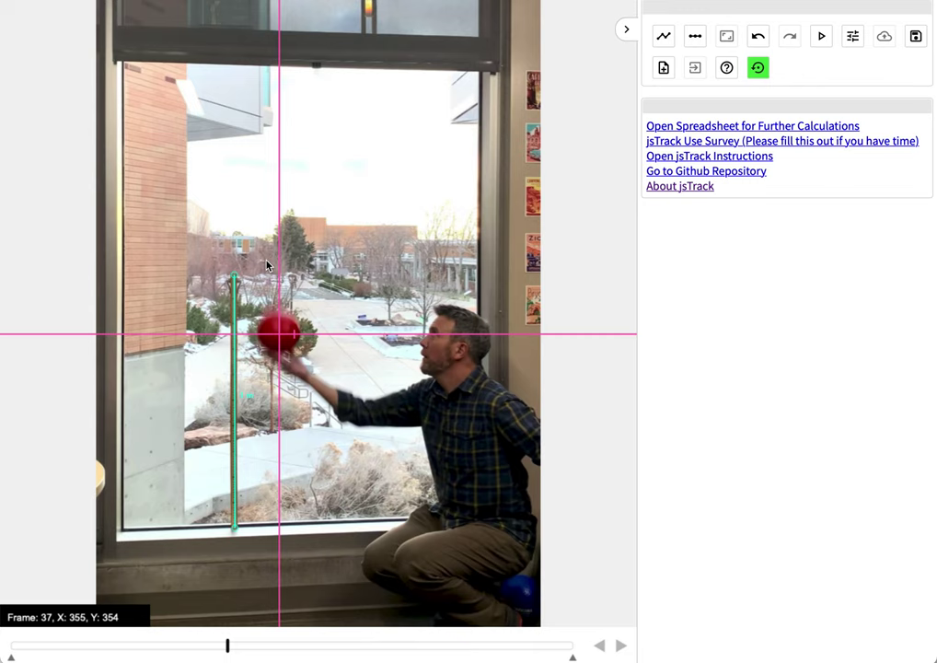
Create a new track named "track" in the default green.
{"action": "left_click", "coordinate": [666, 40]}
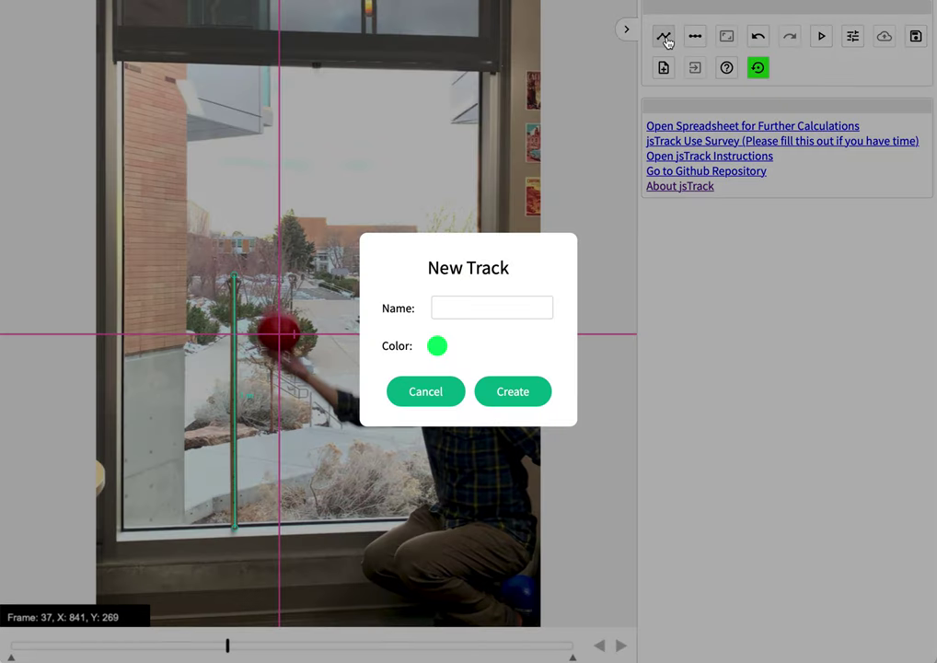
{"action": "left_click", "coordinate": [465, 310]}
{"action": "type", "text": "track 1"}
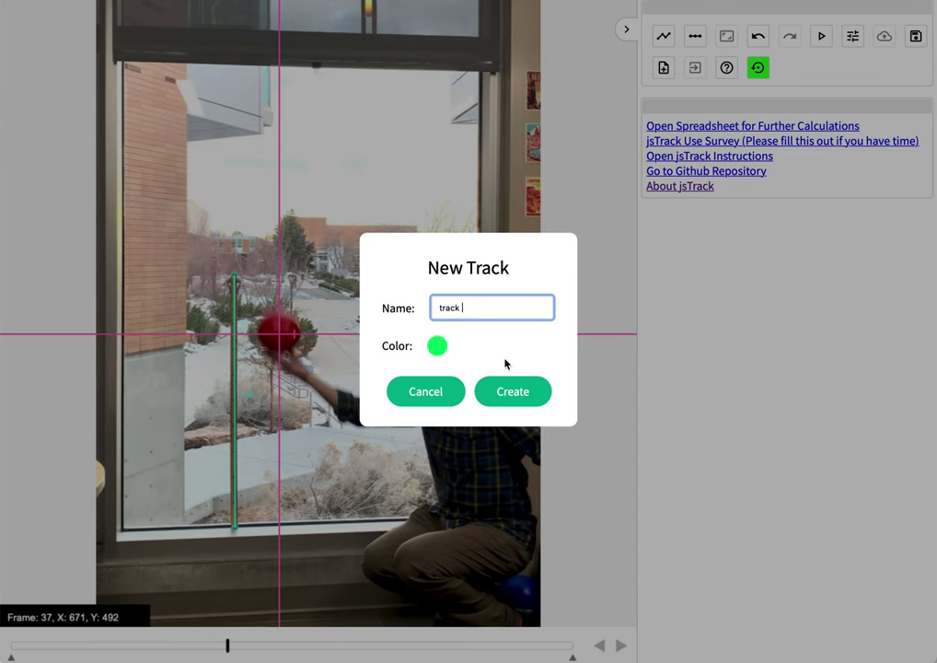
{"action": "left_click", "coordinate": [517, 393]}
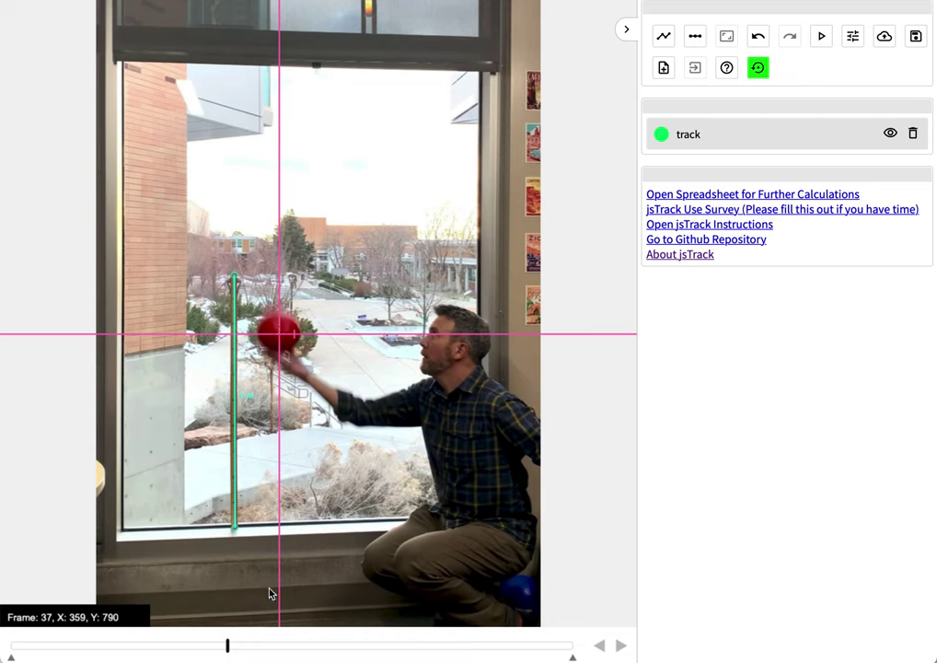
Mark the red ball's center in every frame from 37 through 47 as it rises.
{"action": "left_click", "coordinate": [280, 340]}
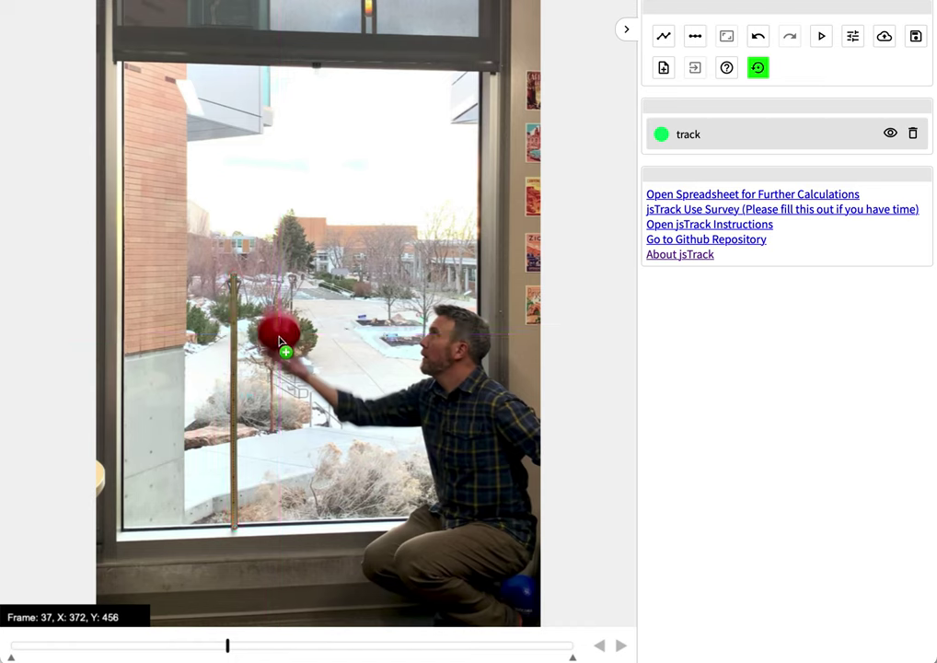
{"action": "left_click", "coordinate": [280, 340]}
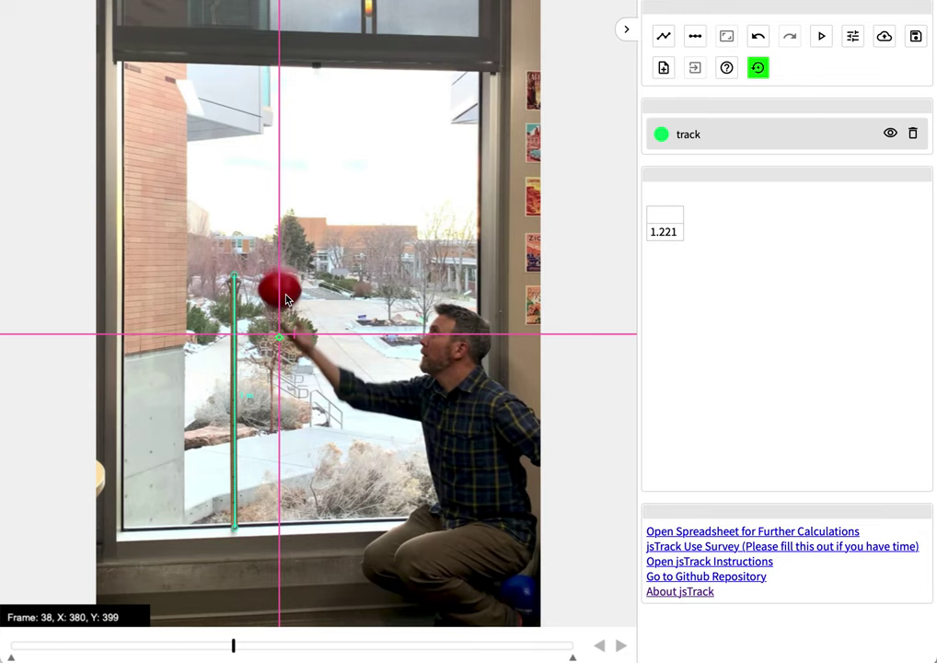
{"action": "key", "text": "shift"}
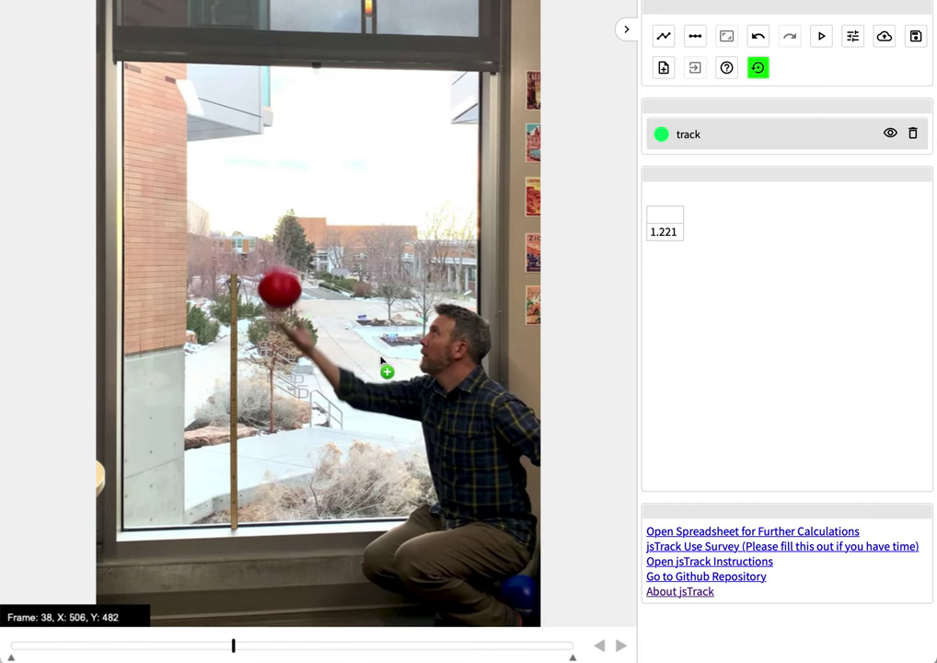
{"action": "left_click", "coordinate": [282, 295]}
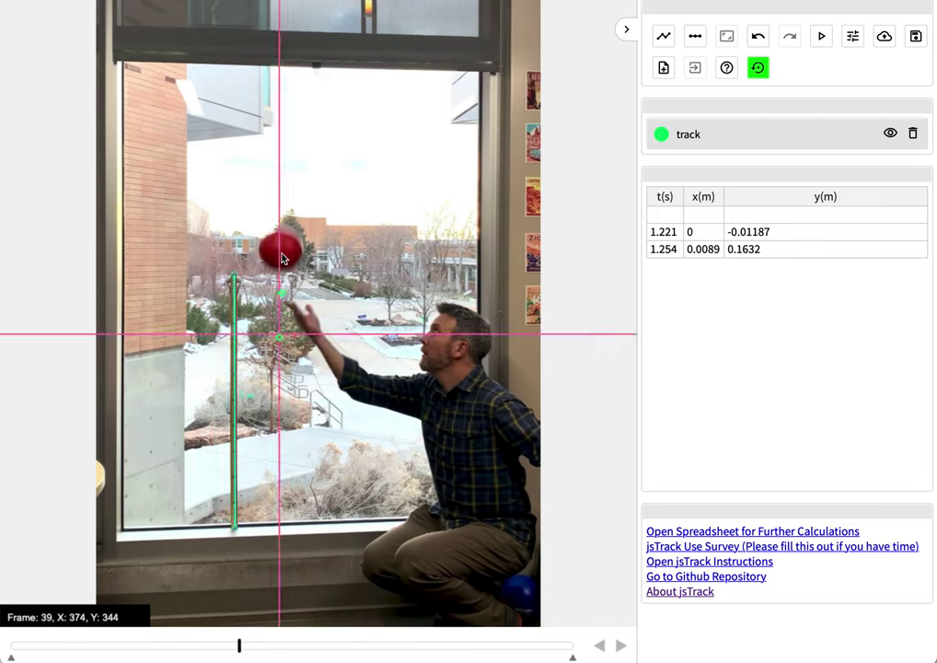
{"action": "left_click", "coordinate": [282, 257]}
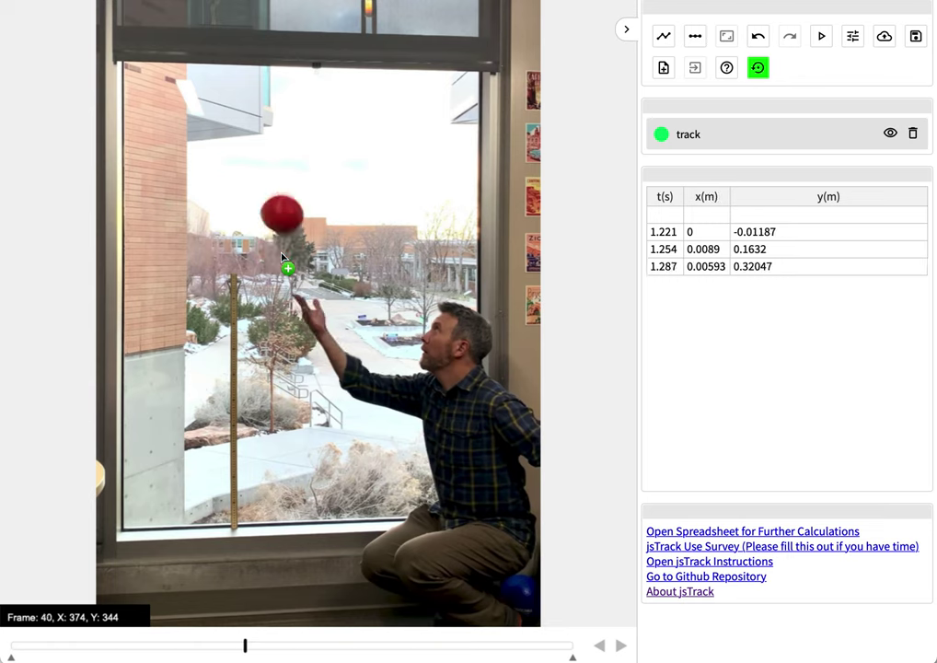
{"action": "left_click", "coordinate": [283, 217]}
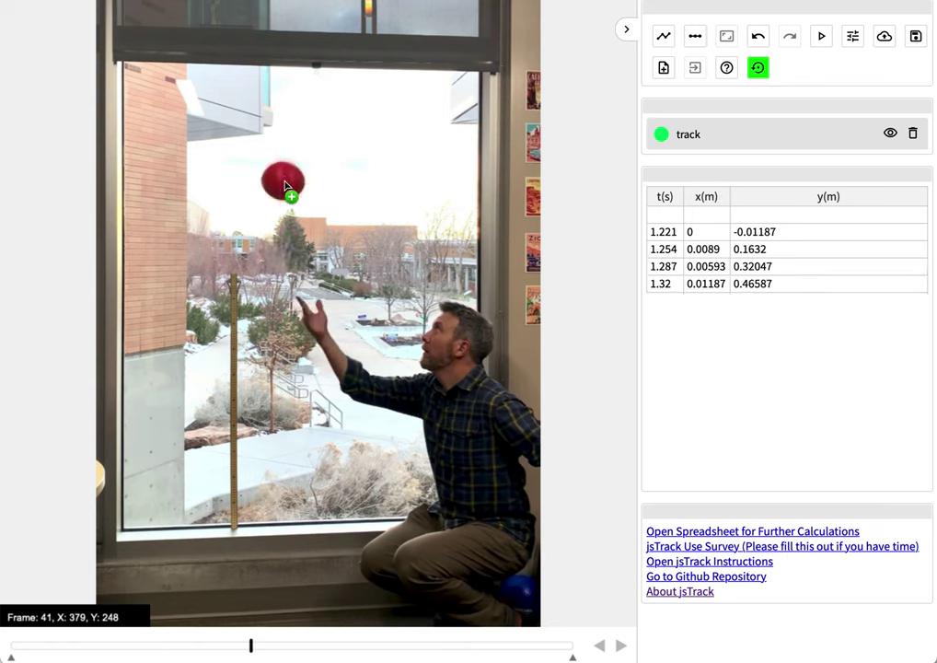
{"action": "left_click", "coordinate": [284, 184]}
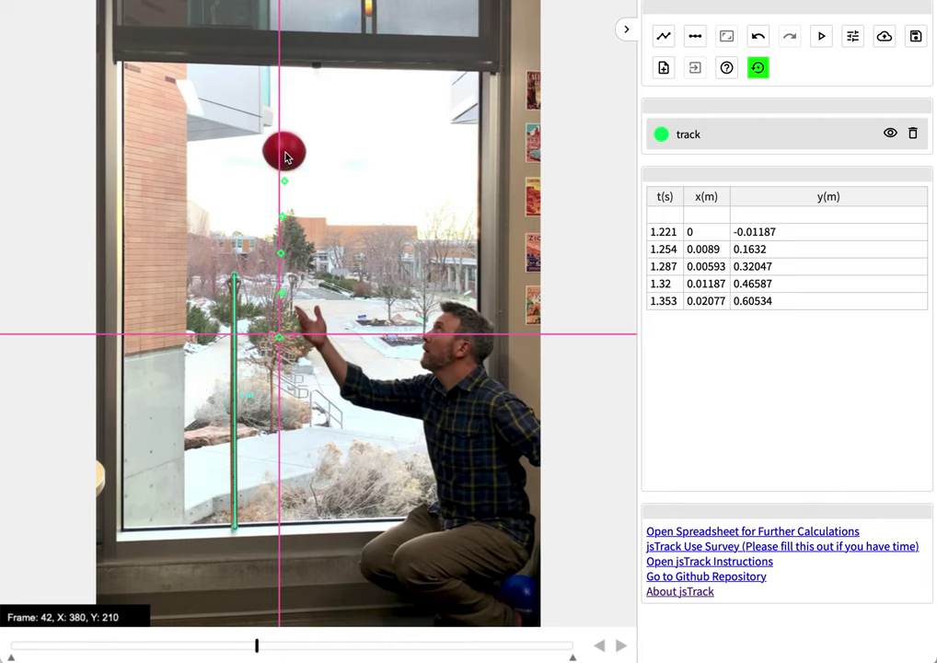
{"action": "left_click", "coordinate": [285, 154]}
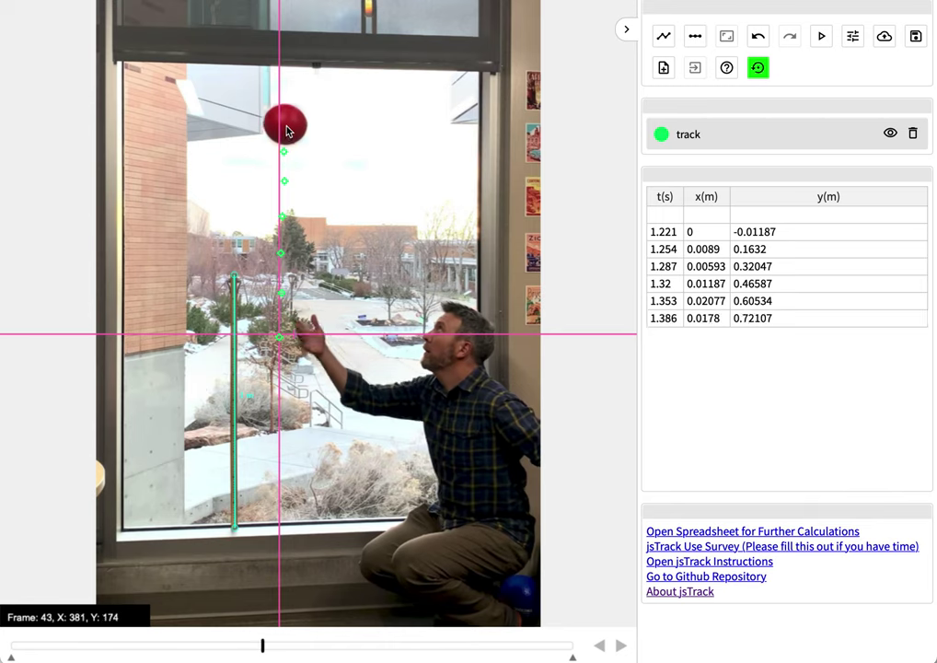
{"action": "left_click", "coordinate": [286, 129]}
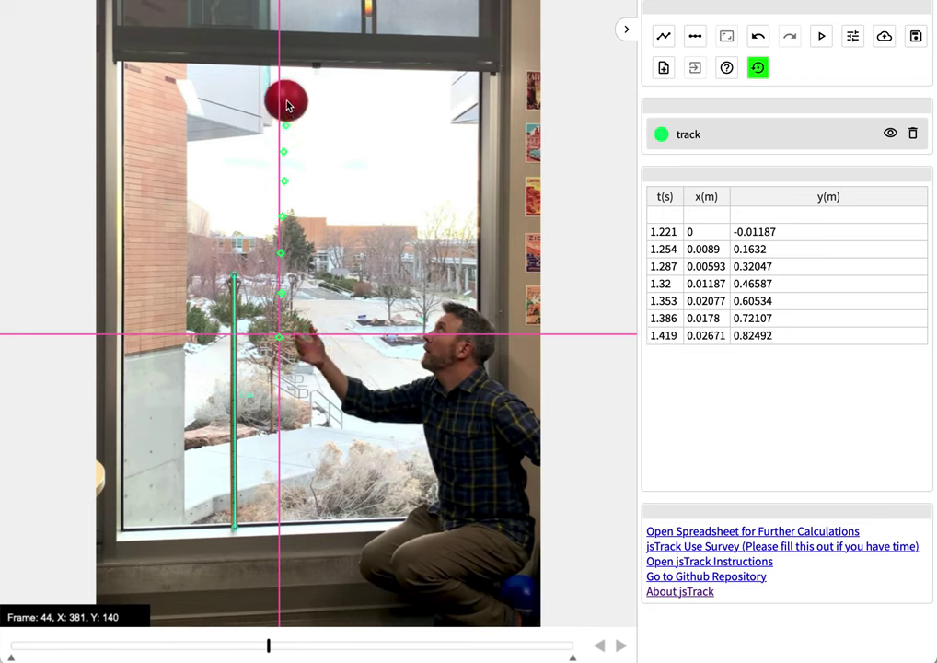
{"action": "left_click", "coordinate": [287, 102]}
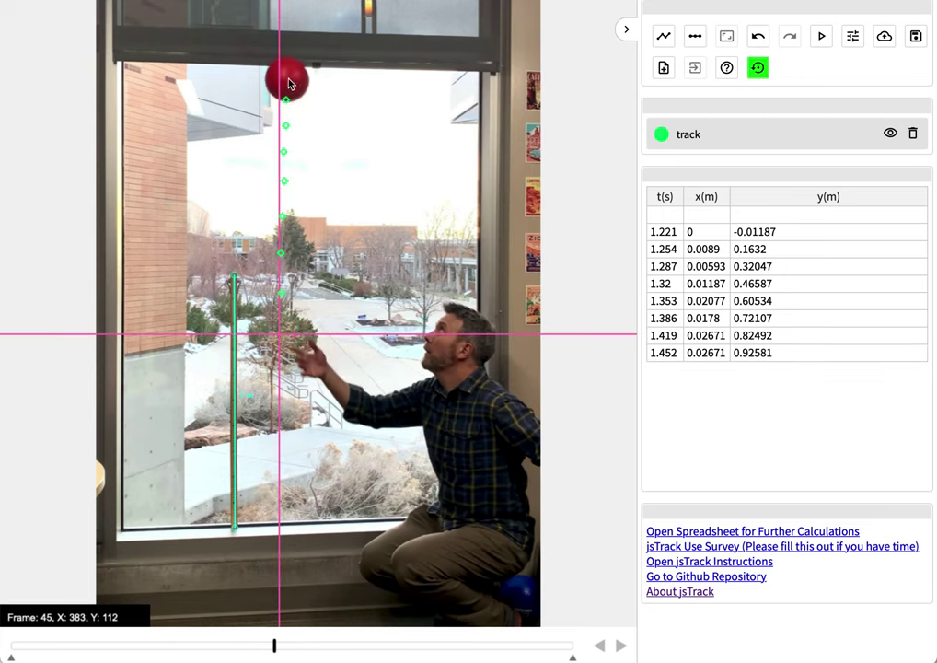
{"action": "left_click", "coordinate": [287, 81]}
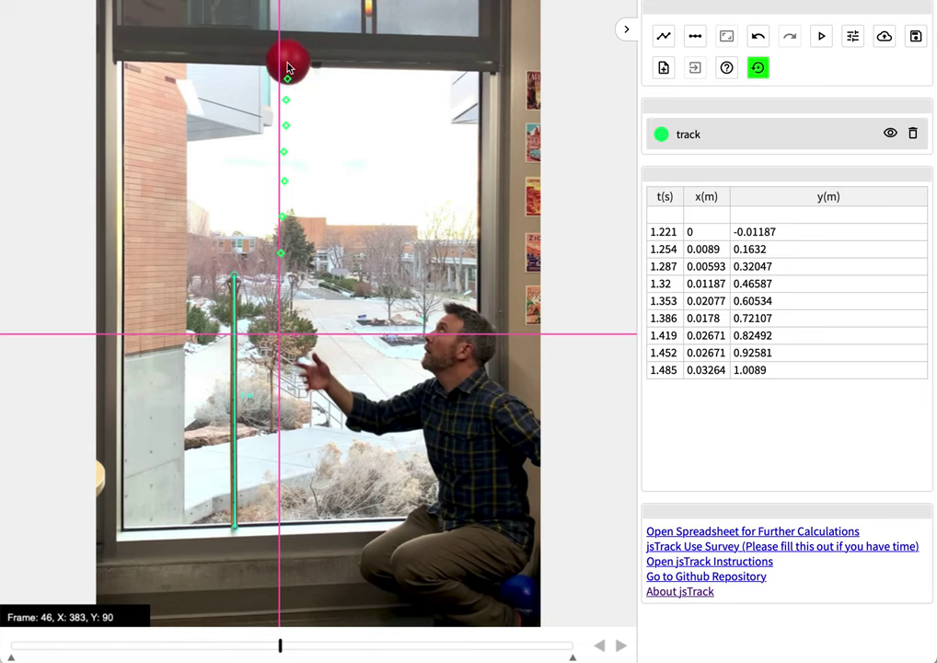
{"action": "left_click", "coordinate": [287, 66]}
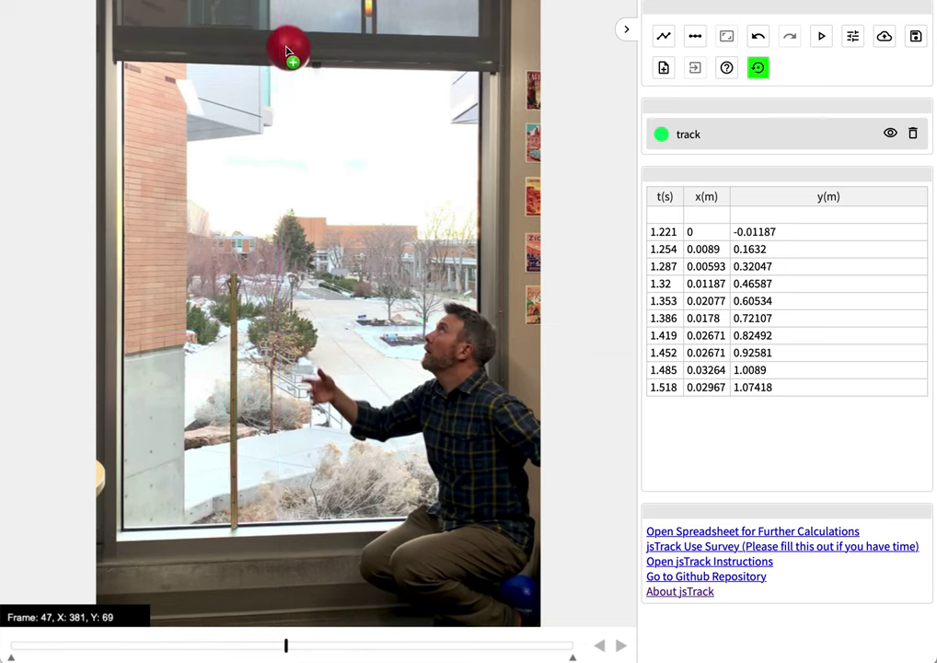
{"action": "left_click", "coordinate": [286, 48]}
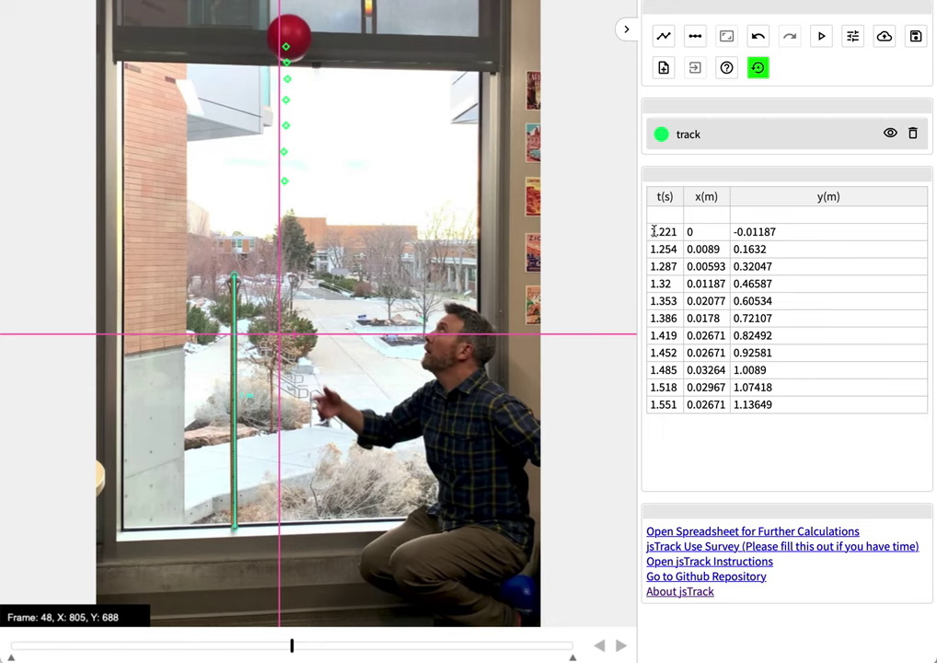
Copy all time, x and y rows of the track's data table and open the calculations spreadsheet.
{"action": "left_click_drag", "start_coordinate": [653, 231], "coordinate": [753, 402]}
{"action": "key", "text": "ctrl+c"}
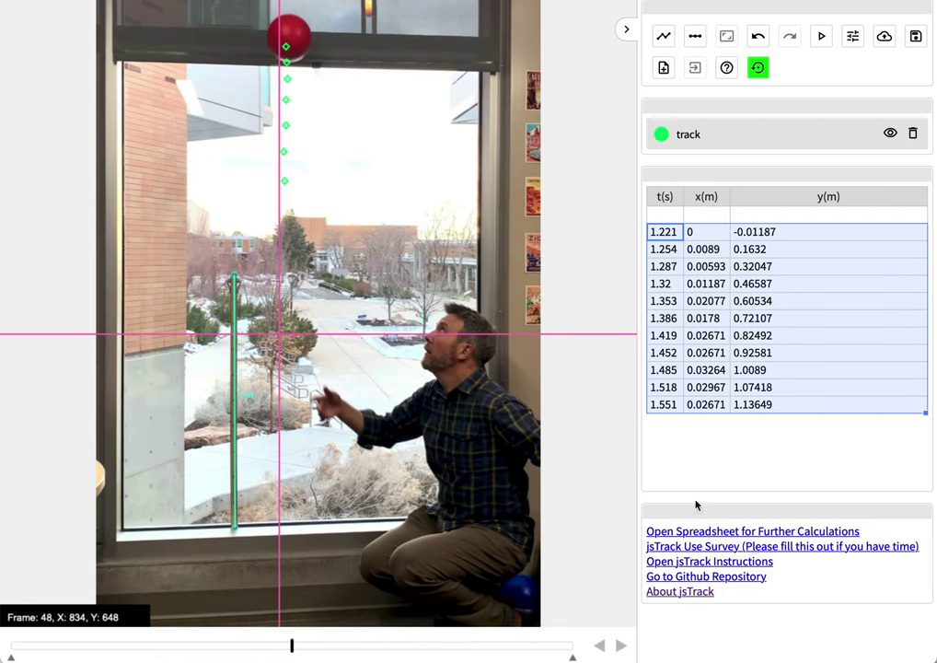
{"action": "left_click", "coordinate": [808, 410]}
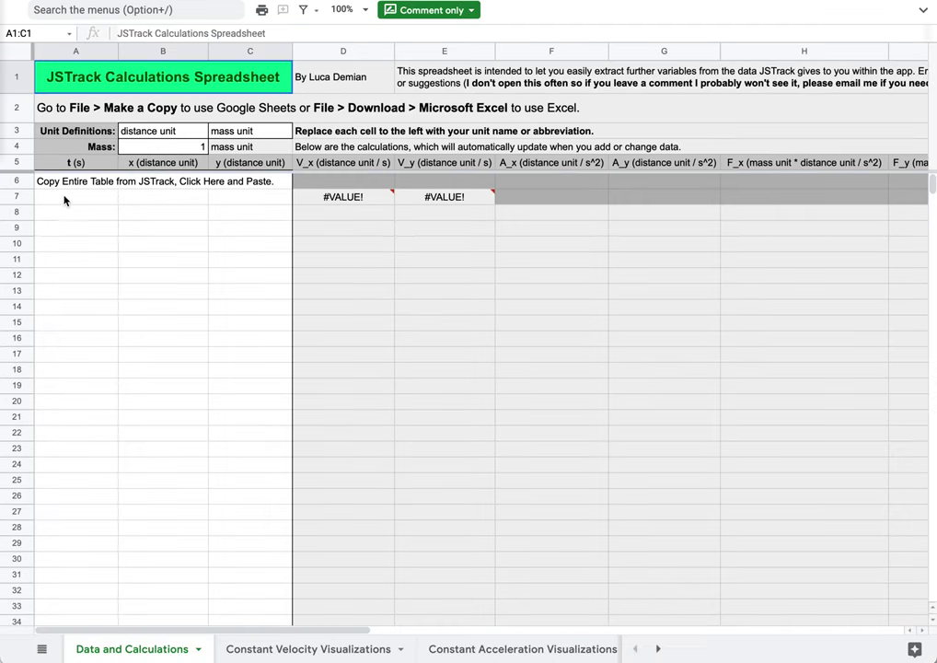
Select cell A7 in the Data and Calculations sheet and show the spreadsheet's hidden menus.
{"action": "left_click", "coordinate": [64, 200]}
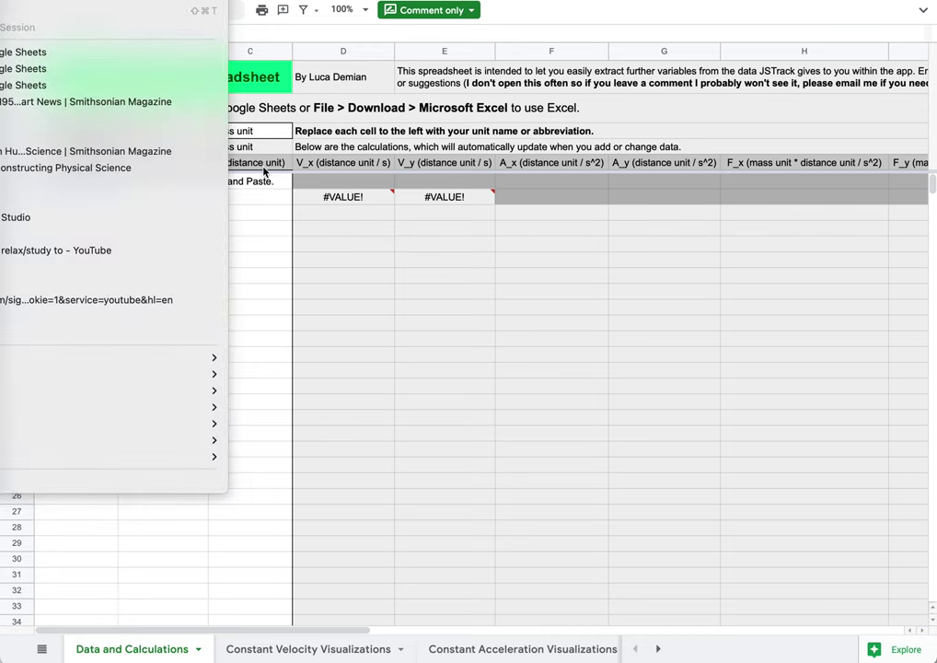
{"action": "key", "text": "Escape"}
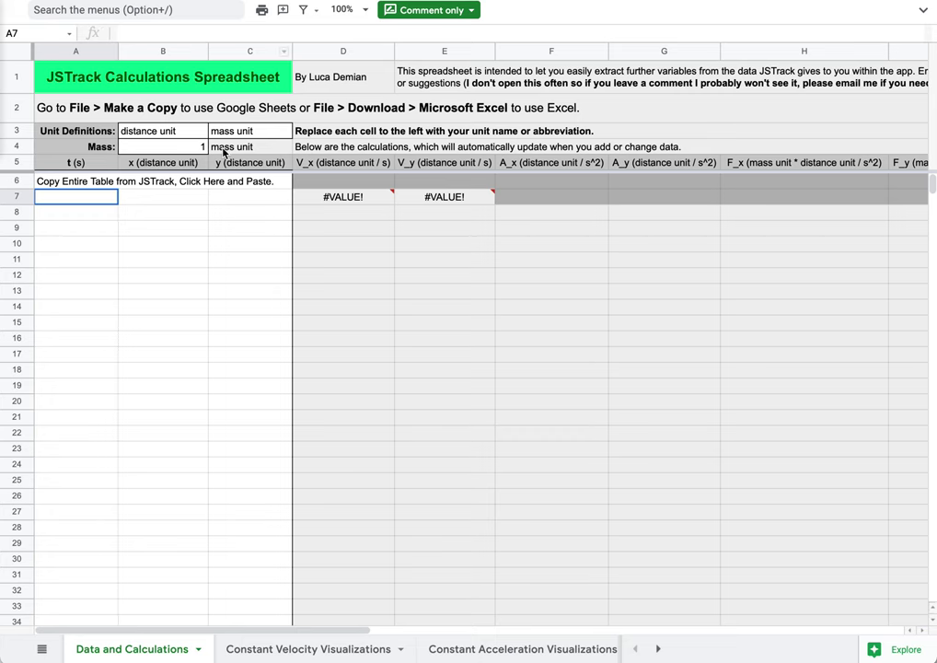
{"action": "scroll", "coordinate": [224, 152], "scroll_direction": "right", "scroll_amount": 2}
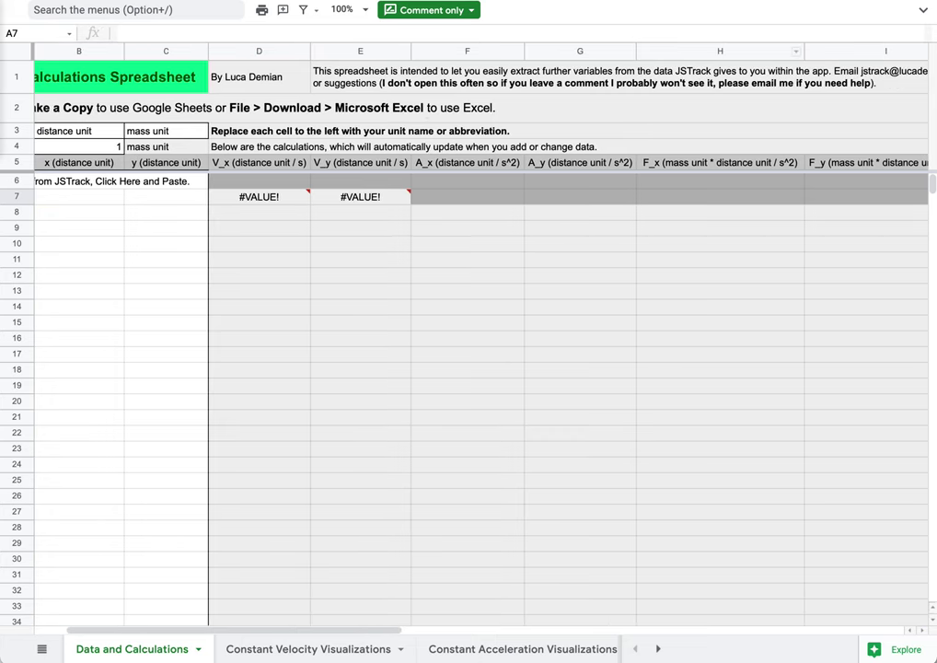
{"action": "left_click", "coordinate": [924, 10]}
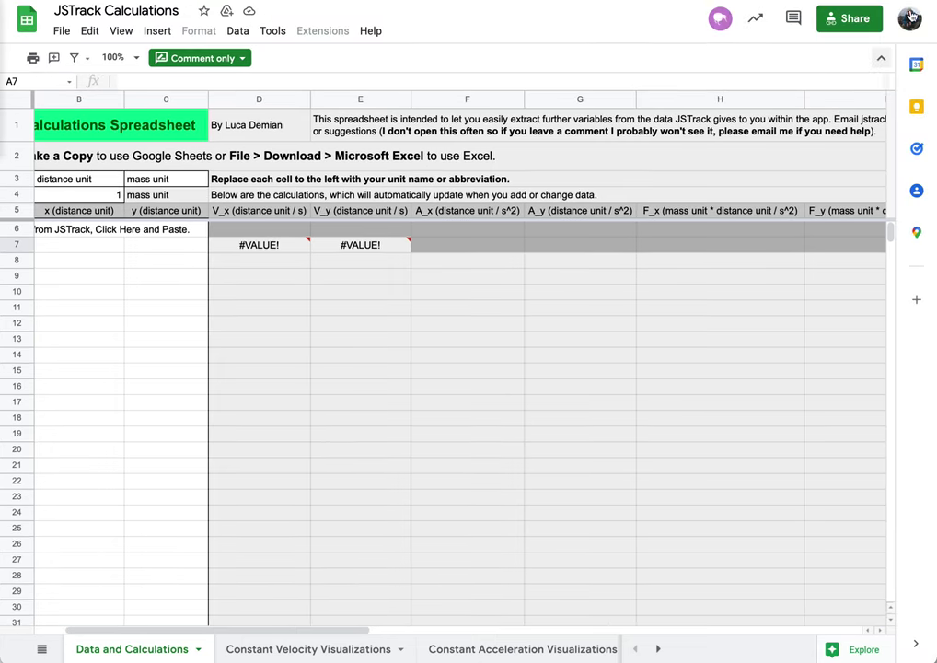
Make a copy of the JSTrack Calculations spreadsheet named "freefall calculations" in My Drive.
{"action": "left_click", "coordinate": [61, 34]}
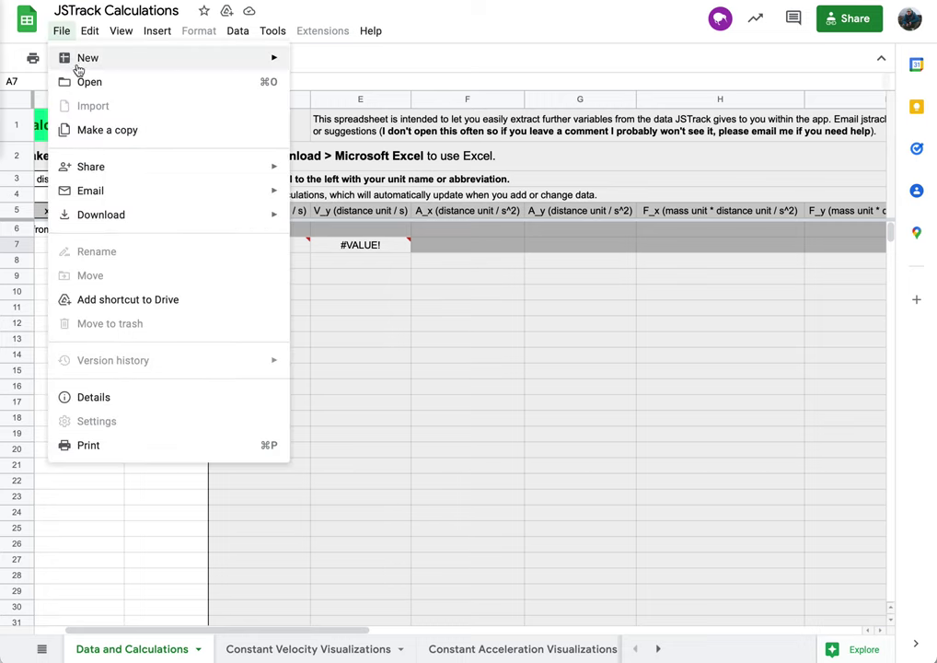
{"action": "left_click", "coordinate": [95, 133]}
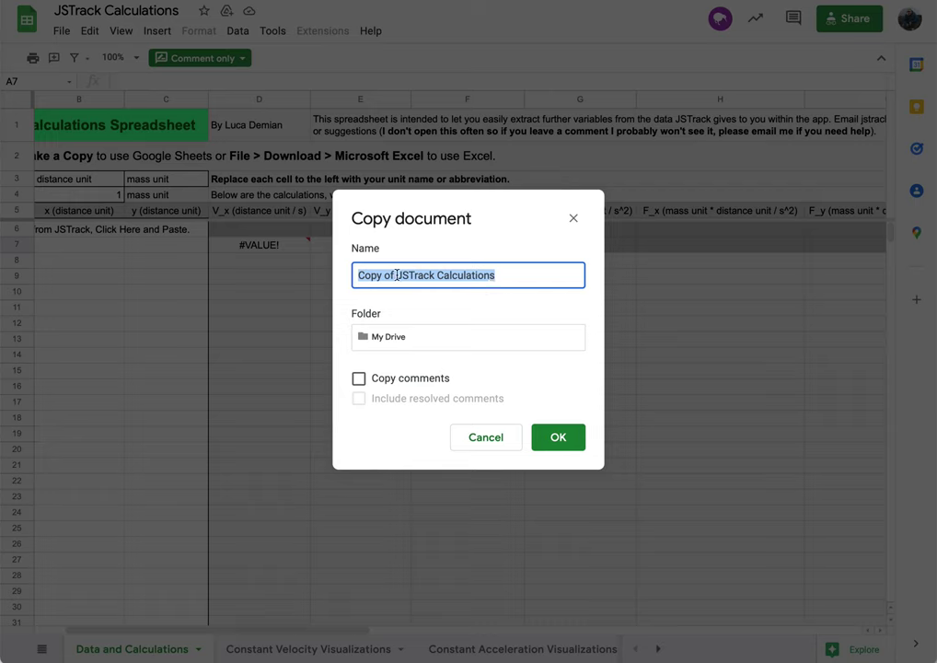
{"action": "type", "text": "freefall cal"}
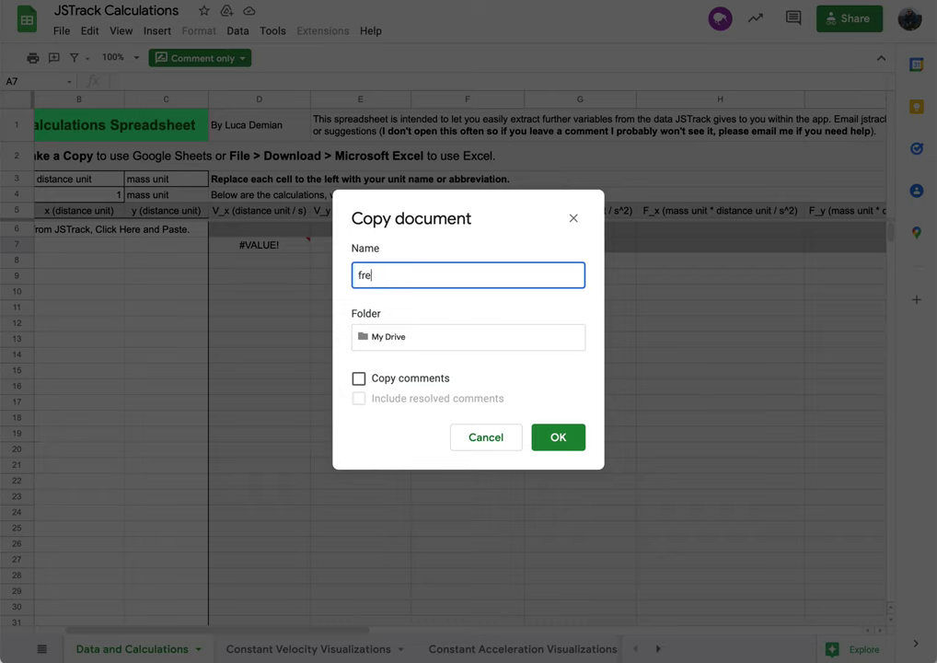
{"action": "type", "text": "culations"}
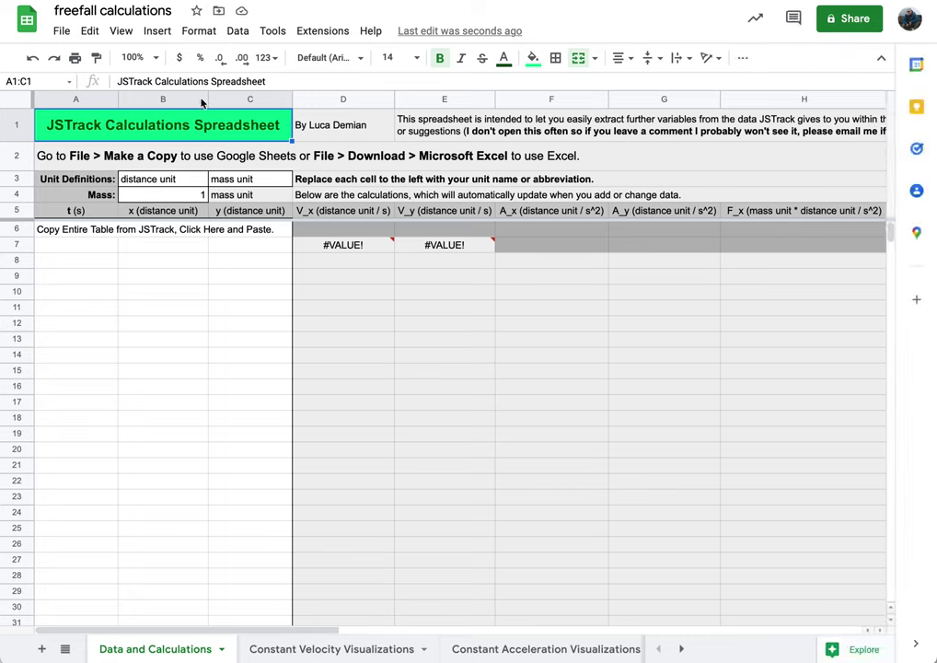
Paste the copied track data at cell A7 and view the x and y charts in the Constant Velocity Visualizations sheet.
{"action": "left_click", "coordinate": [60, 249]}
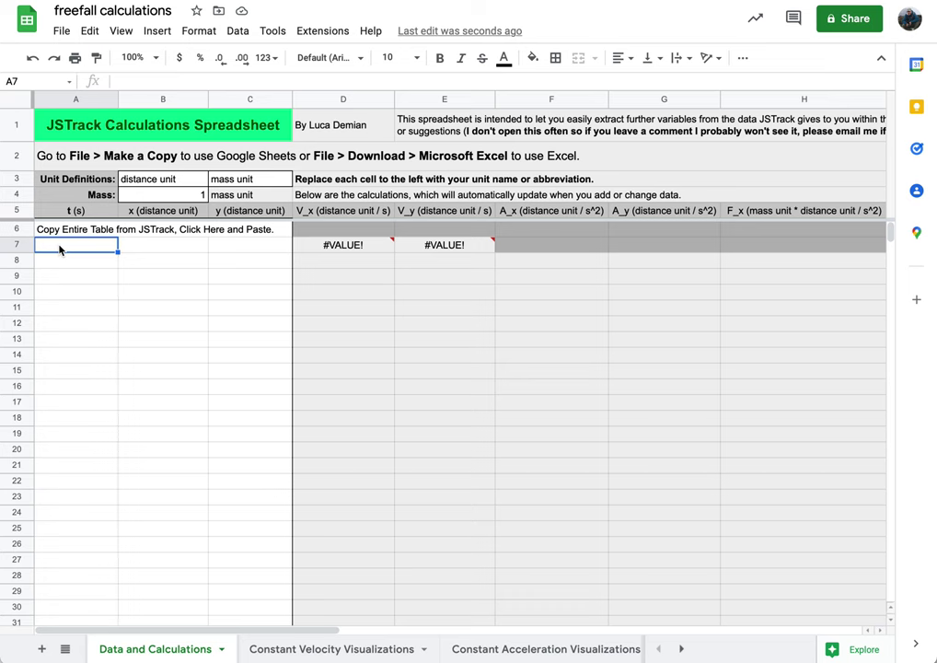
{"action": "key", "text": "ctrl+v"}
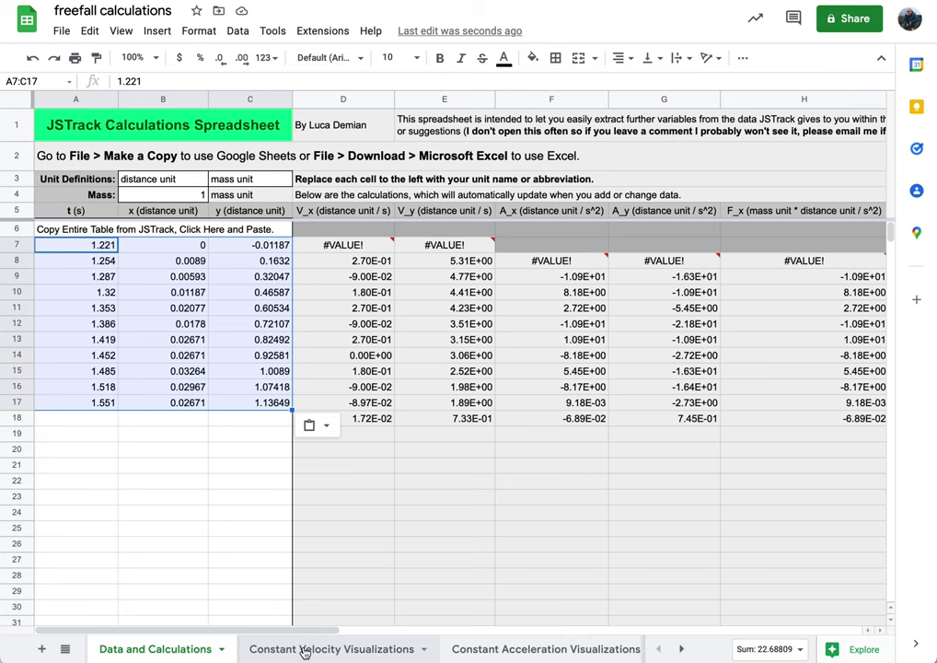
{"action": "left_click", "coordinate": [303, 651]}
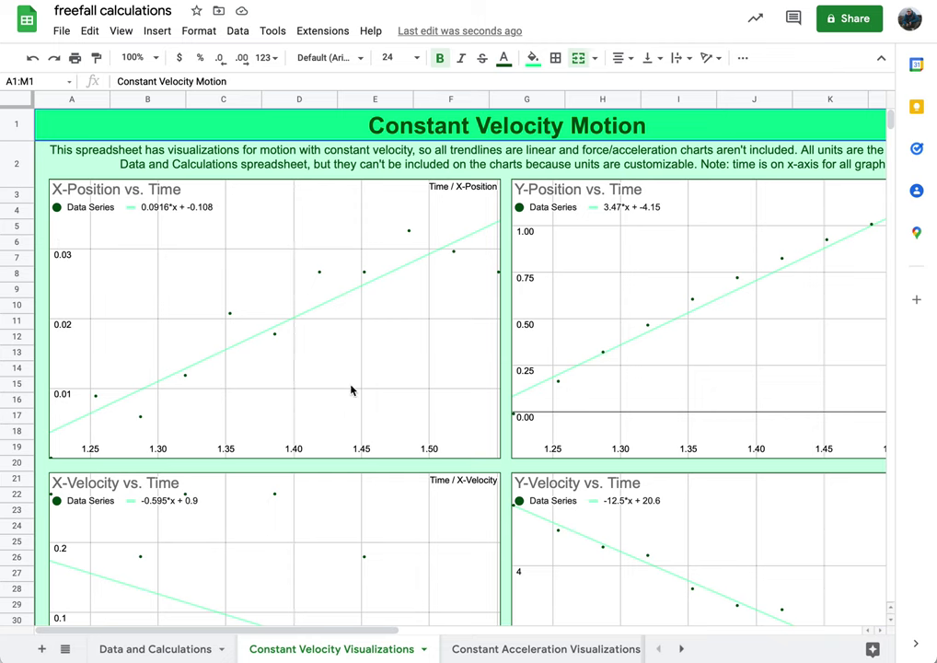
{"action": "scroll", "coordinate": [358, 389], "scroll_direction": "right", "scroll_amount": 5}
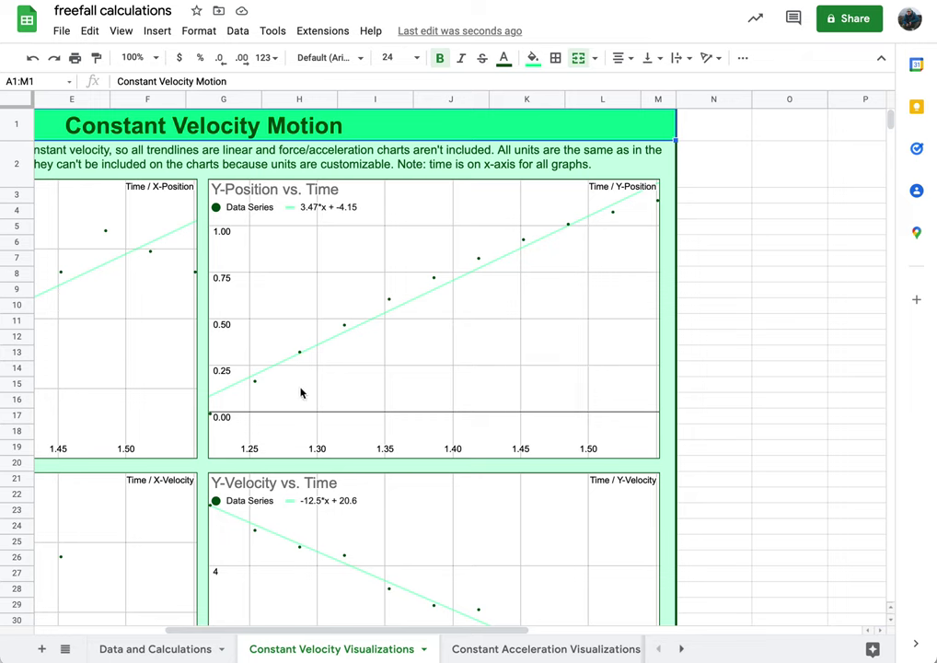
{"action": "scroll", "coordinate": [300, 393], "scroll_direction": "left", "scroll_amount": 5}
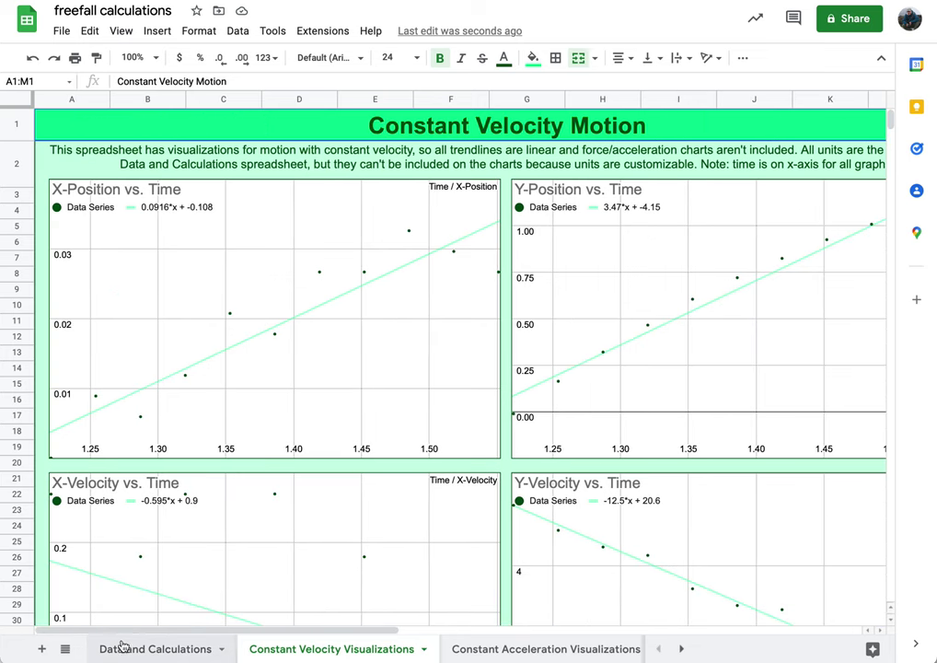
Create a new blank spreadsheet and paste the copied track data starting at cell A1.
{"action": "left_click", "coordinate": [62, 31]}
{"action": "mouse_move", "coordinate": [65, 60]}
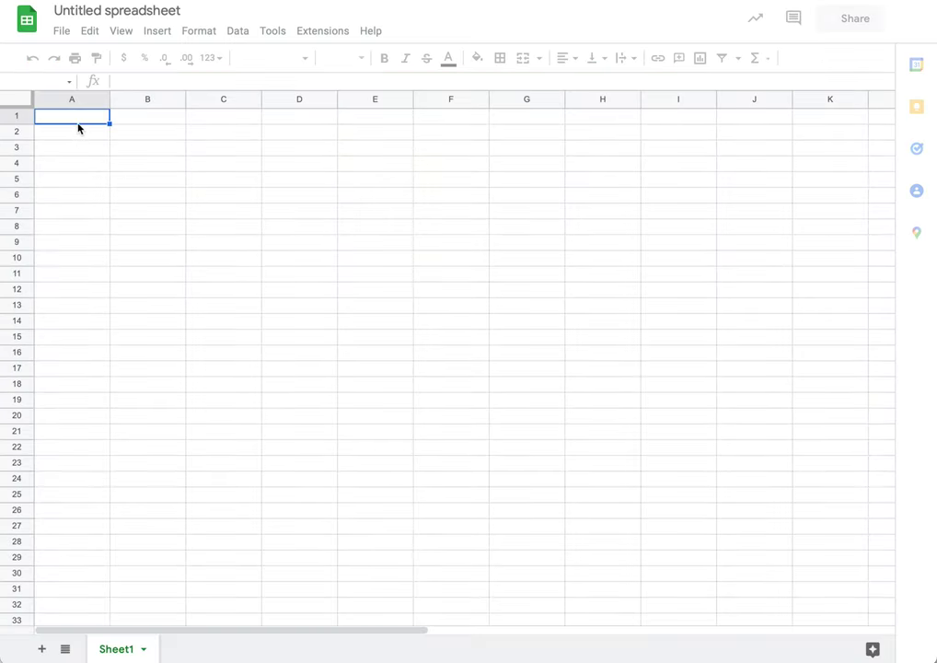
{"action": "key", "text": "ctrl+v"}
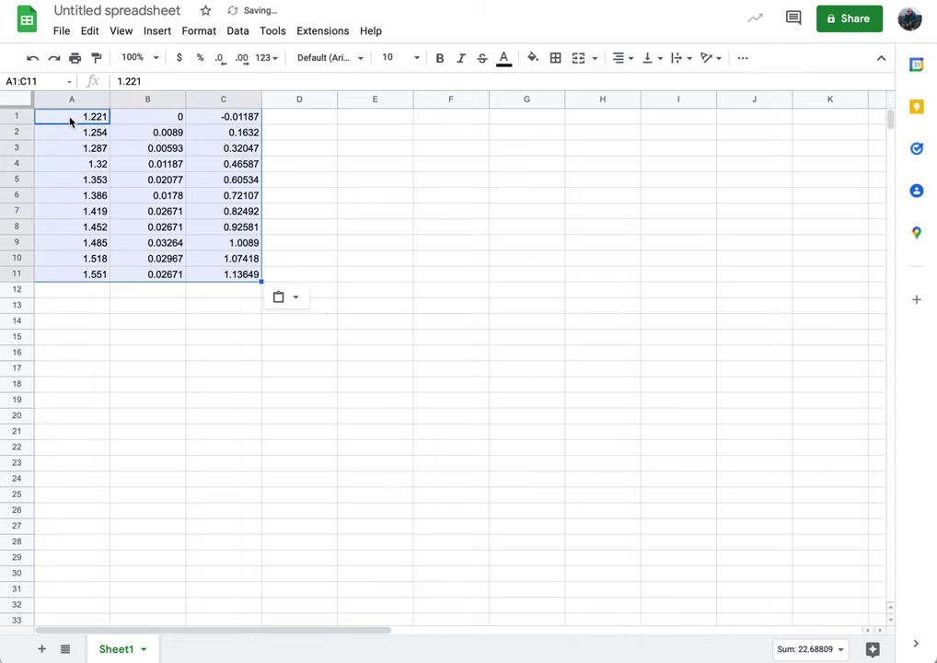
Move the data block A1:C11 down one row and enter the headers time, x and y in row 1.
{"action": "left_click", "coordinate": [17, 116]}
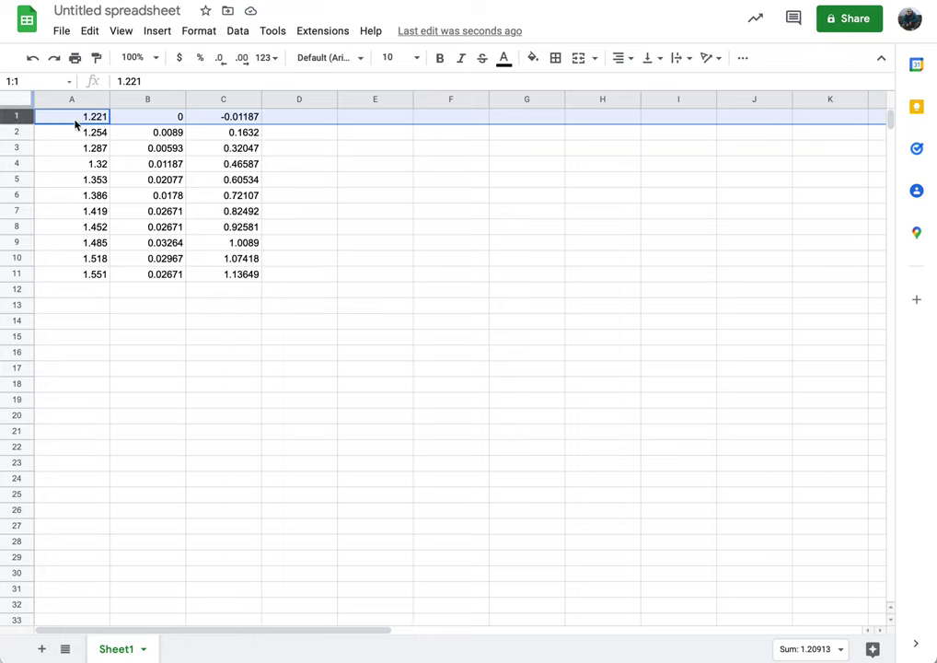
{"action": "left_click", "coordinate": [234, 275], "text": "shift"}
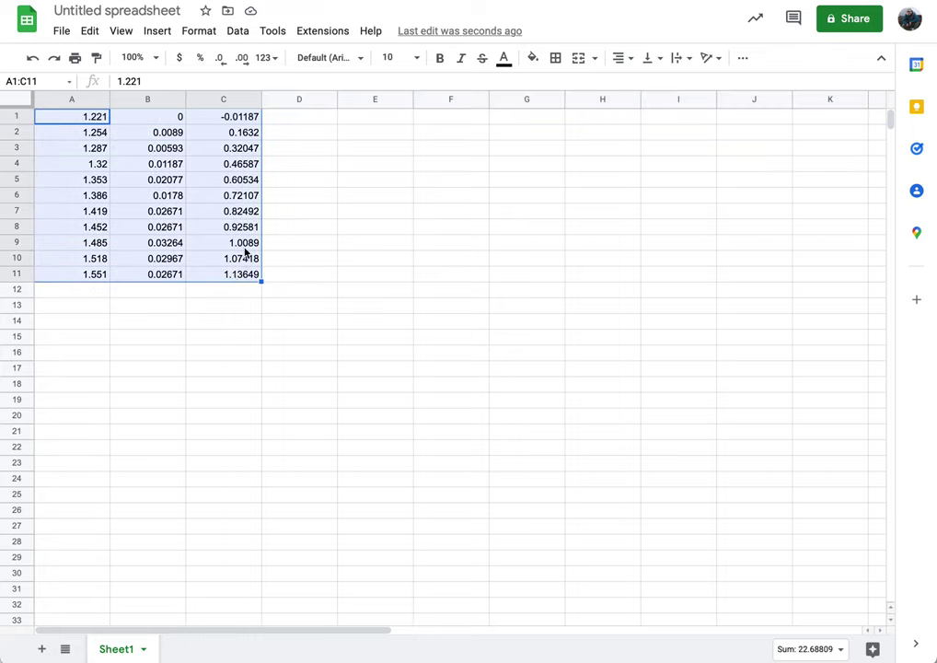
{"action": "left_click_drag", "start_coordinate": [262, 237], "coordinate": [270, 266]}
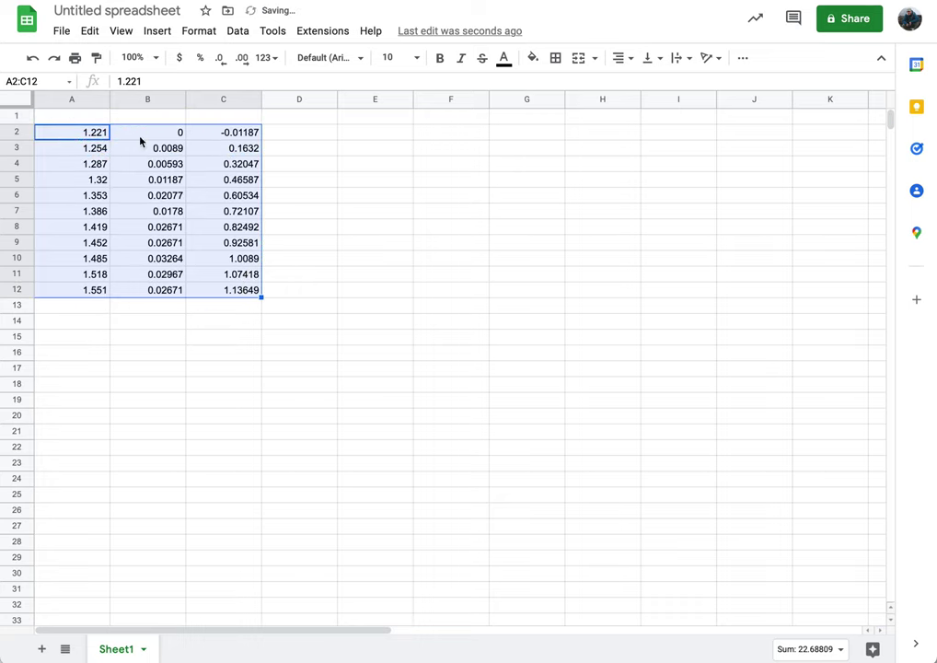
{"action": "left_click", "coordinate": [80, 117]}
{"action": "type", "text": "time"}
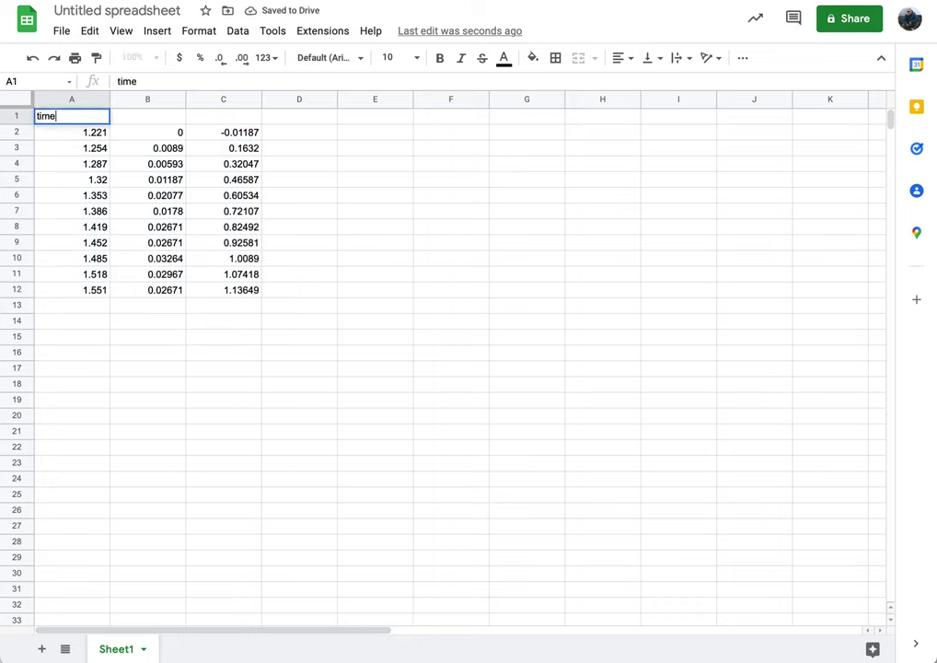
{"action": "key", "text": "Tab"}
{"action": "type", "text": "x"}
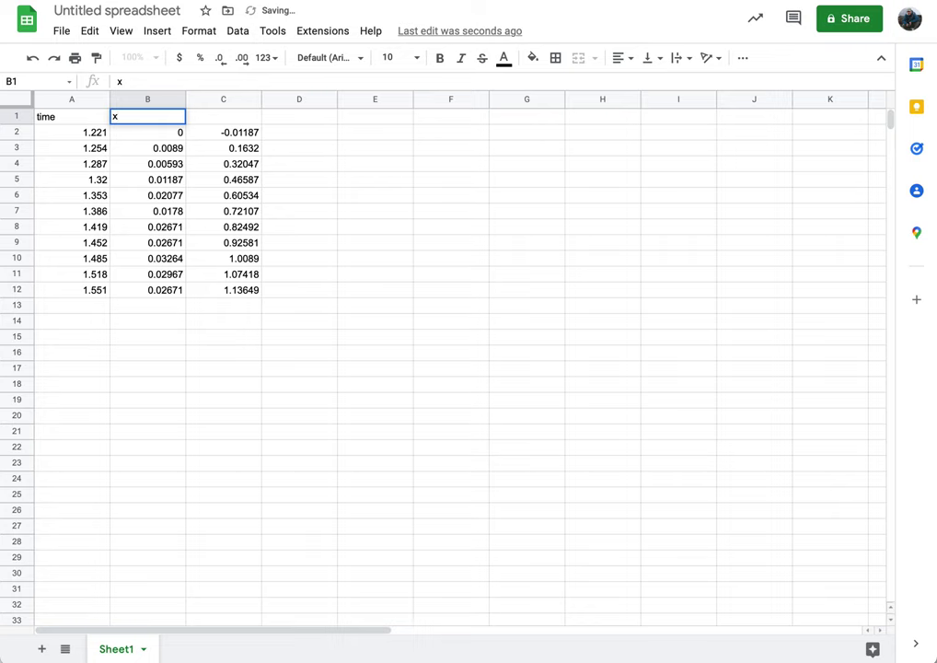
{"action": "key", "text": "Tab"}
{"action": "type", "text": "y"}
{"action": "key", "text": "Return"}
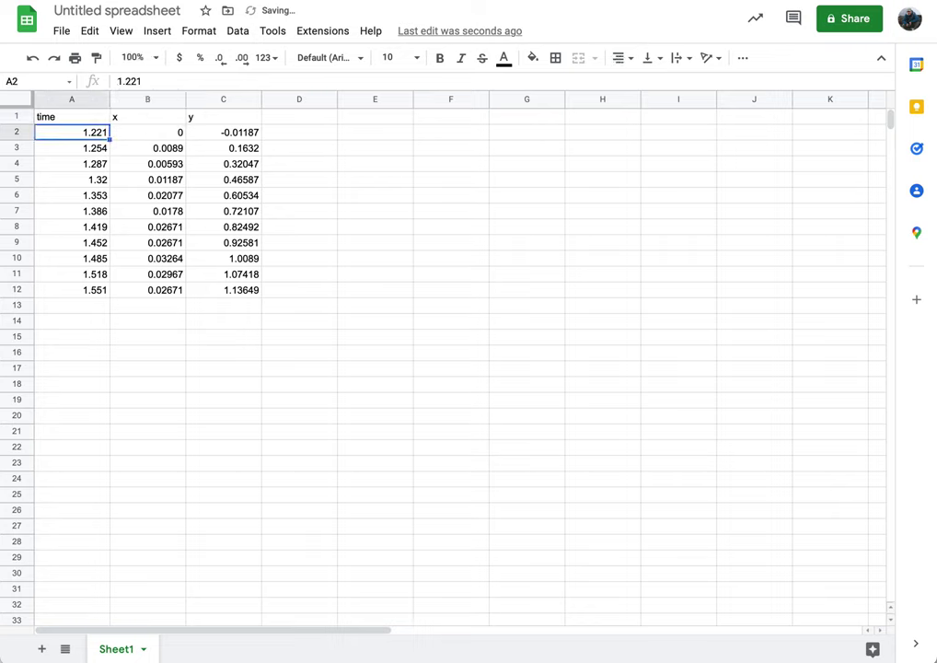
Clear the x data in B1:B12 and move the y column from C1:C12 into column B beside the times.
{"action": "left_click", "coordinate": [152, 121]}
{"action": "left_click", "coordinate": [161, 288], "text": "shift"}
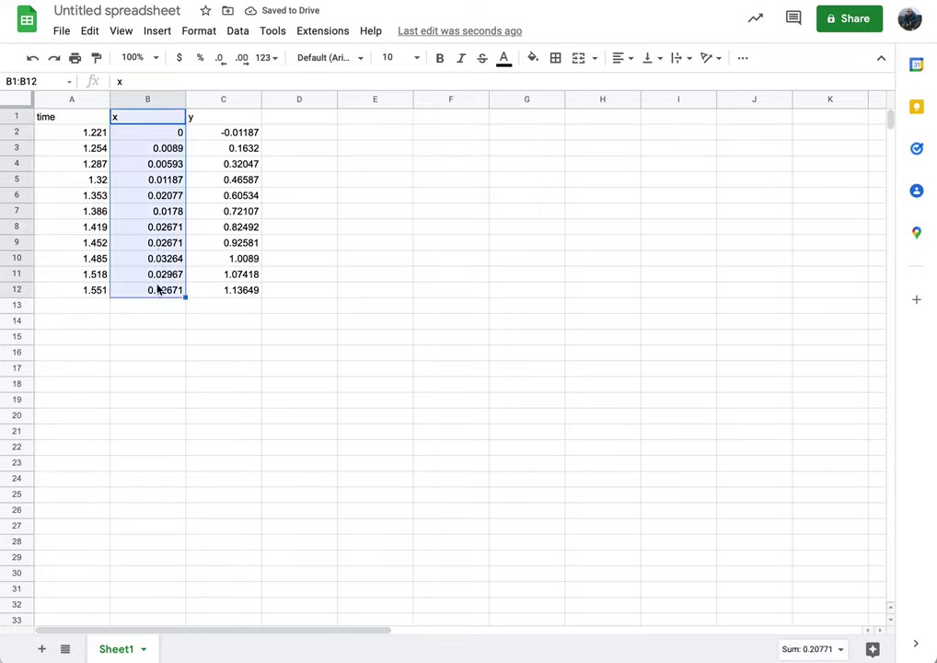
{"action": "key", "text": "Delete"}
{"action": "left_click", "coordinate": [224, 121]}
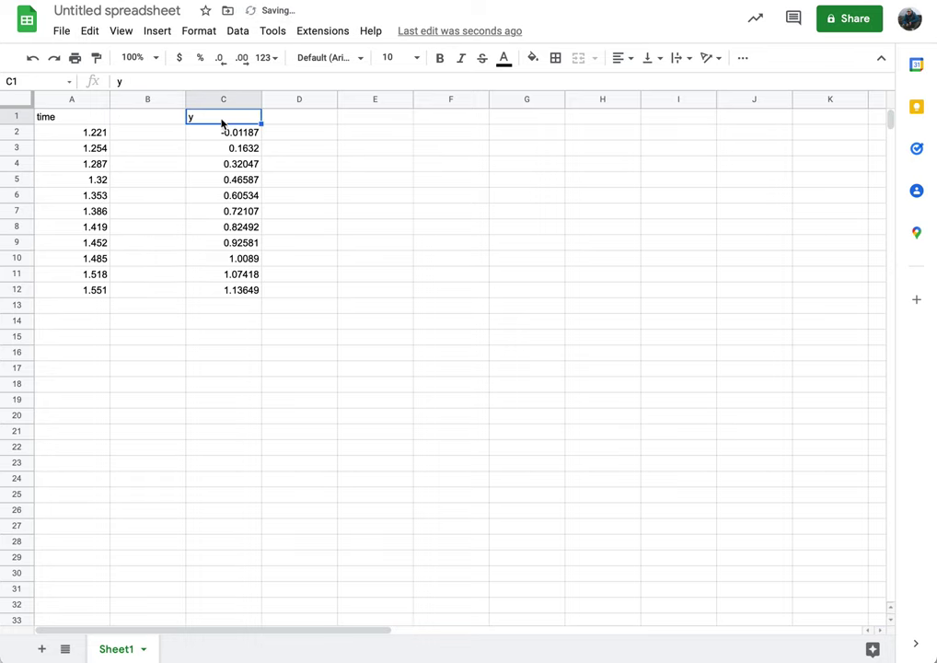
{"action": "left_click", "coordinate": [230, 290], "text": "shift"}
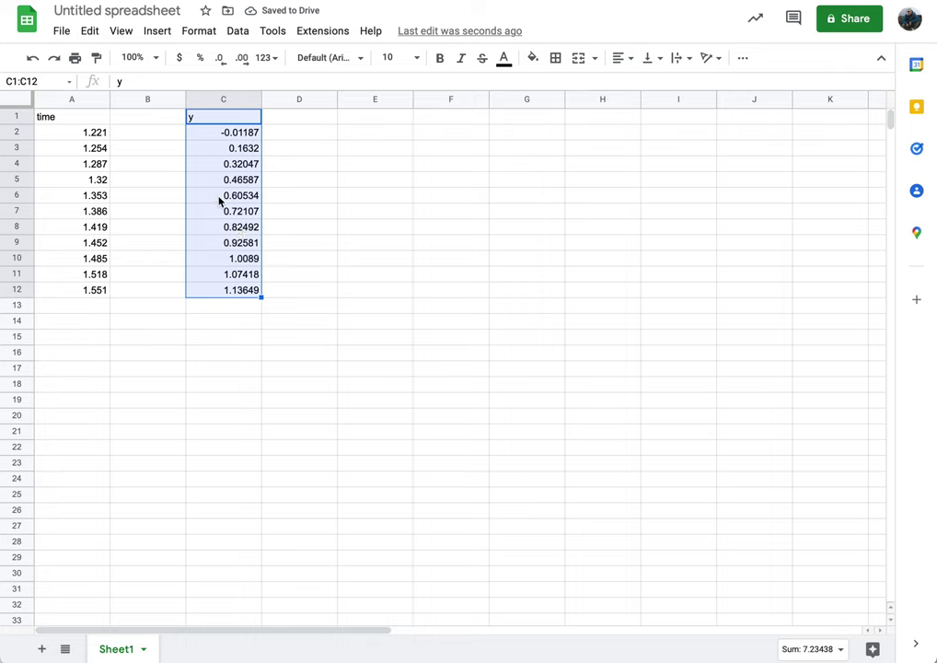
{"action": "mouse_move", "coordinate": [185, 195]}
{"action": "left_mouse_down"}
{"action": "mouse_move", "coordinate": [163, 194]}
{"action": "mouse_move", "coordinate": [169, 201]}
{"action": "left_mouse_up"}
{"action": "left_click", "coordinate": [146, 416]}
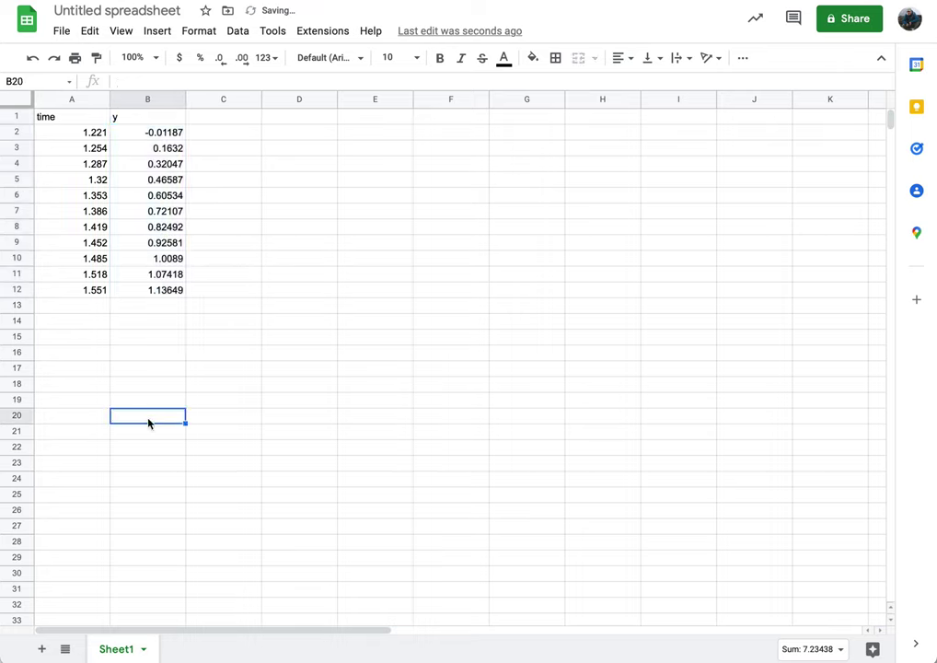
Insert a chart of y against time from A1:B12 and set its type to Scatter chart.
{"action": "left_click", "coordinate": [70, 120]}
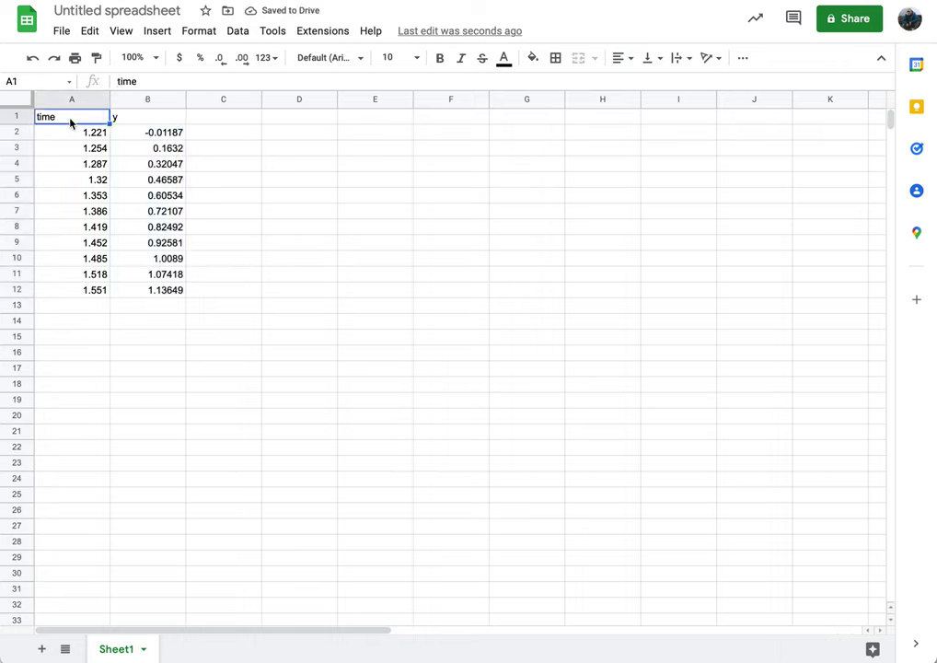
{"action": "left_click", "coordinate": [167, 295], "text": "shift"}
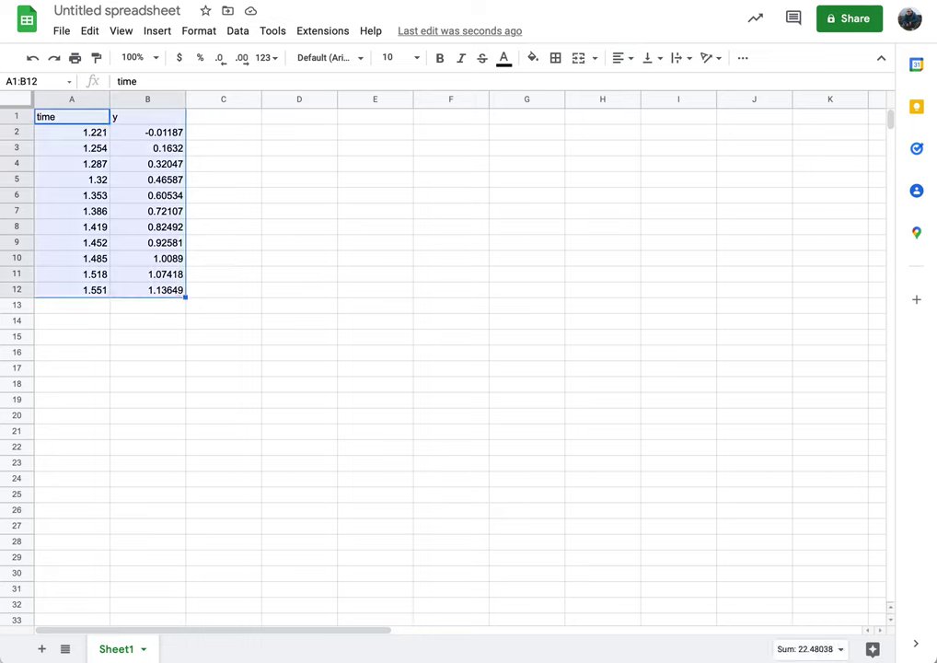
{"action": "left_click", "coordinate": [158, 33]}
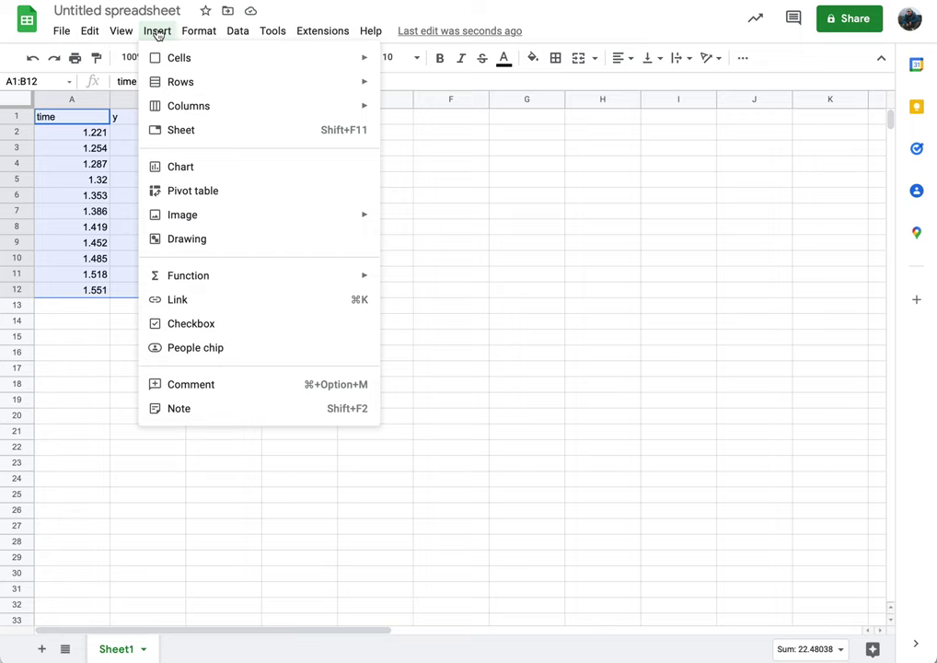
{"action": "left_click", "coordinate": [168, 173]}
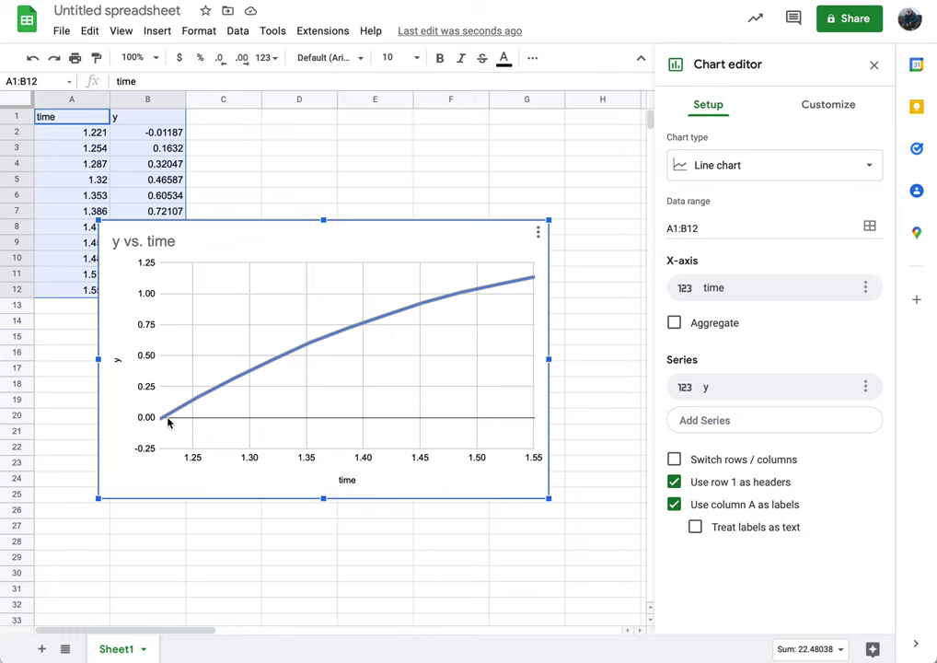
{"action": "left_click", "coordinate": [867, 168]}
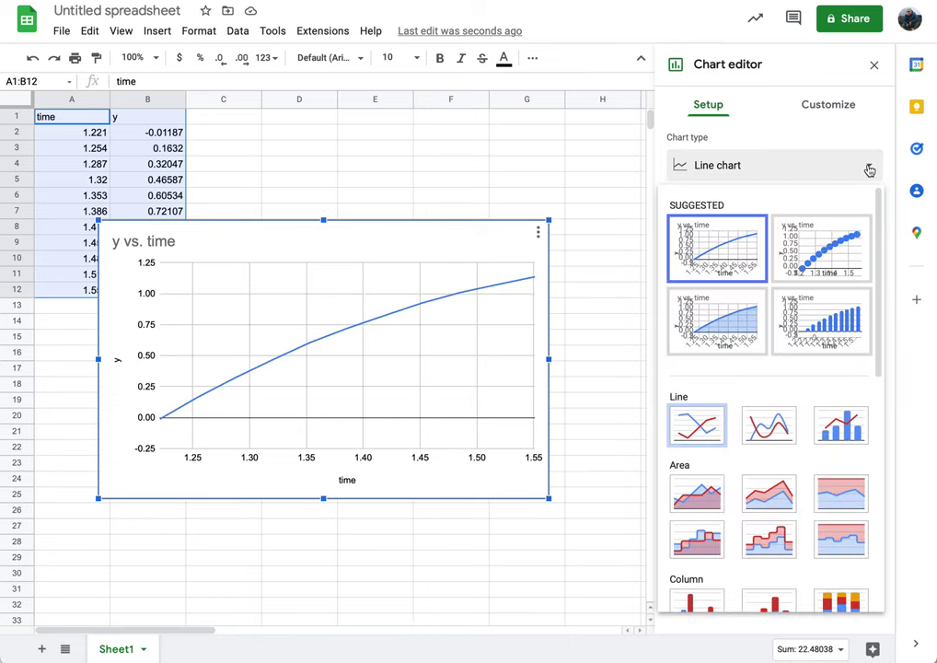
{"action": "left_click", "coordinate": [826, 262]}
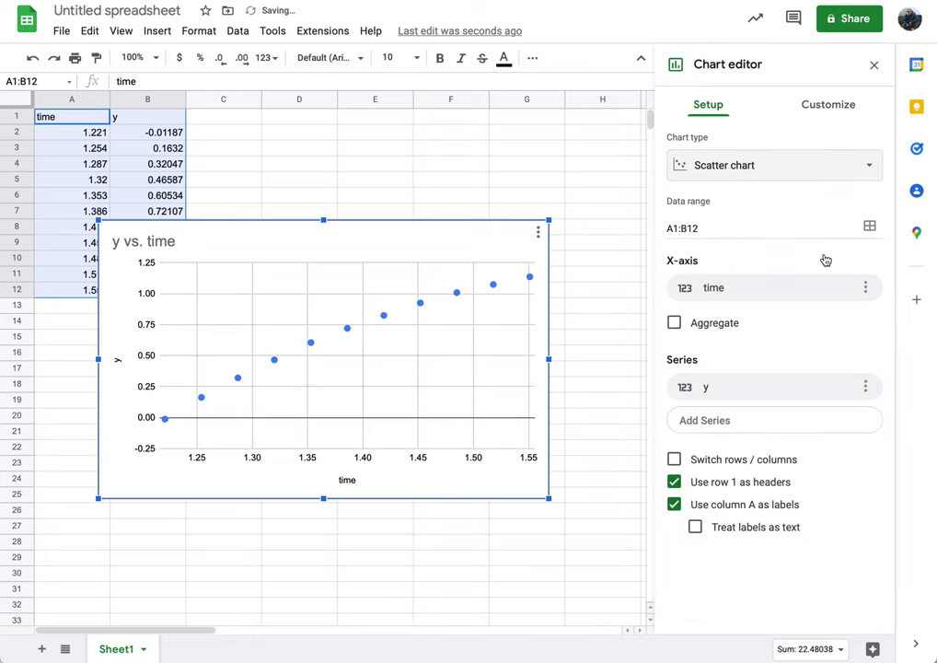